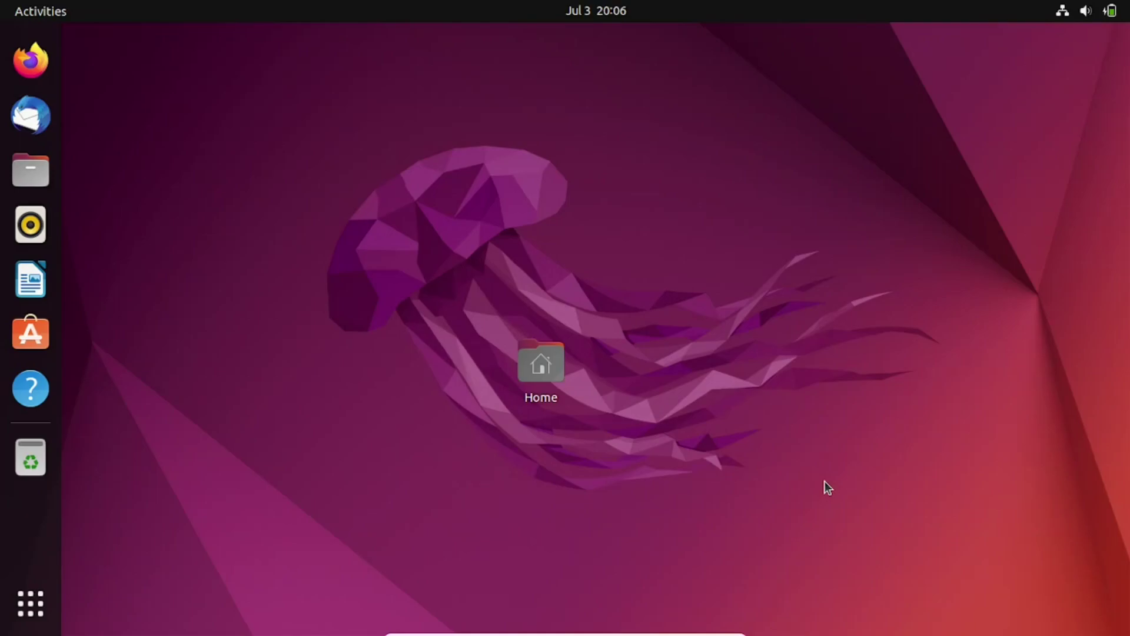
# Open the GNOME application grid from the dock.
pyautogui.click(43, 599)
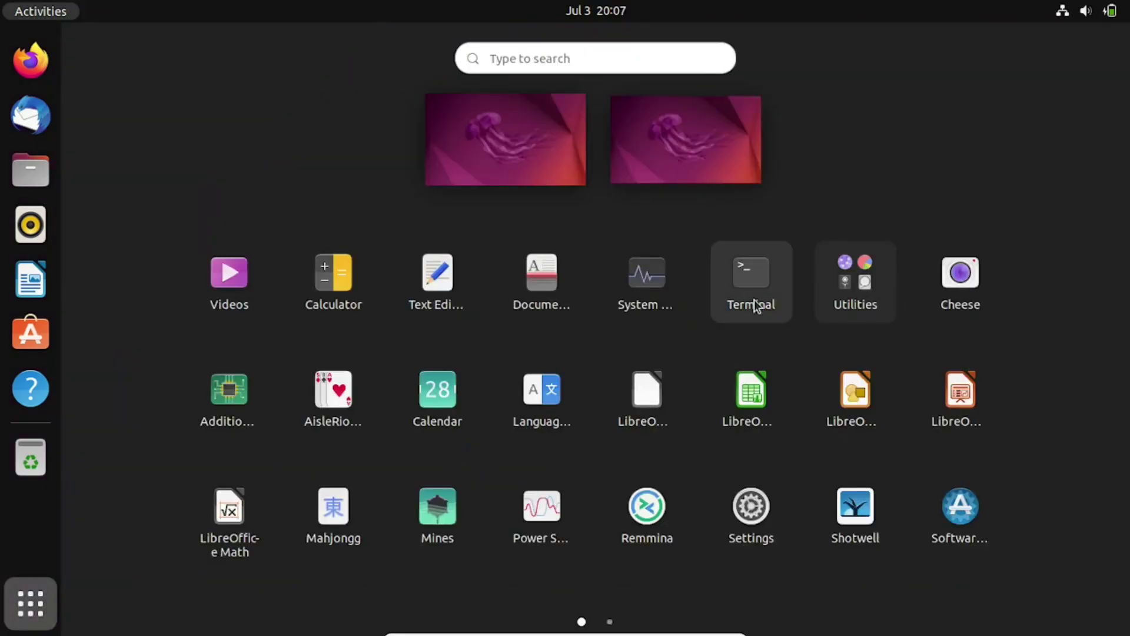
# Launch Terminal full-screen and switch to a root shell with su.
pyautogui.click(755, 294)
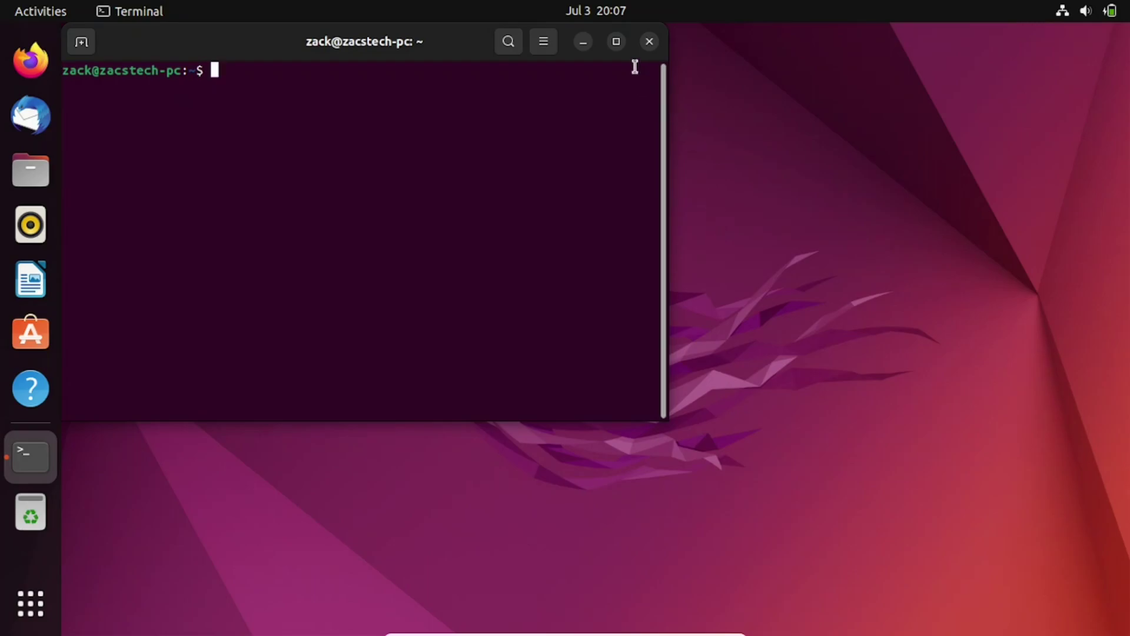
pyautogui.click(616, 41)
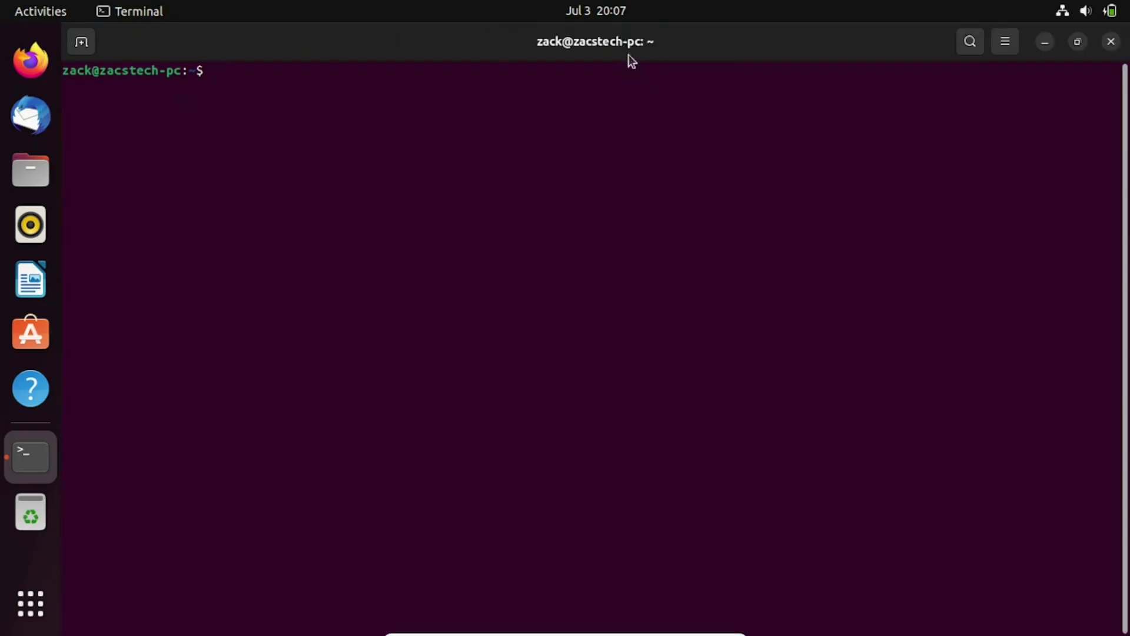
pyautogui.write('su')
pyautogui.press('Return')
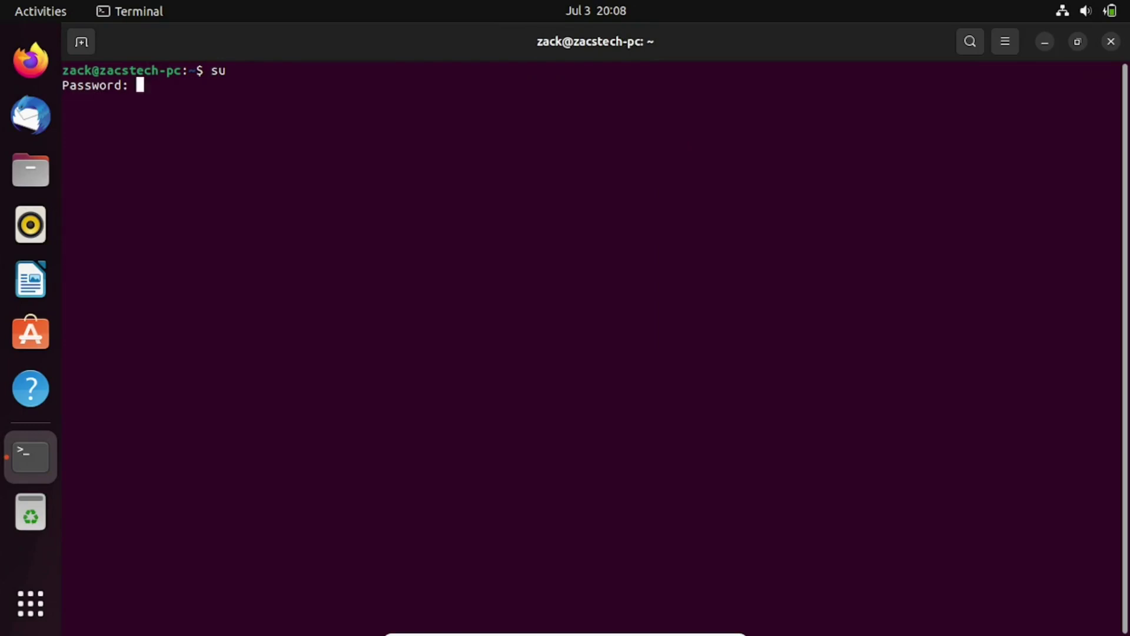
pyautogui.press('Return')
# Refresh package lists with sudo apt update, then clear the screen.
pyautogui.write('sudo ')
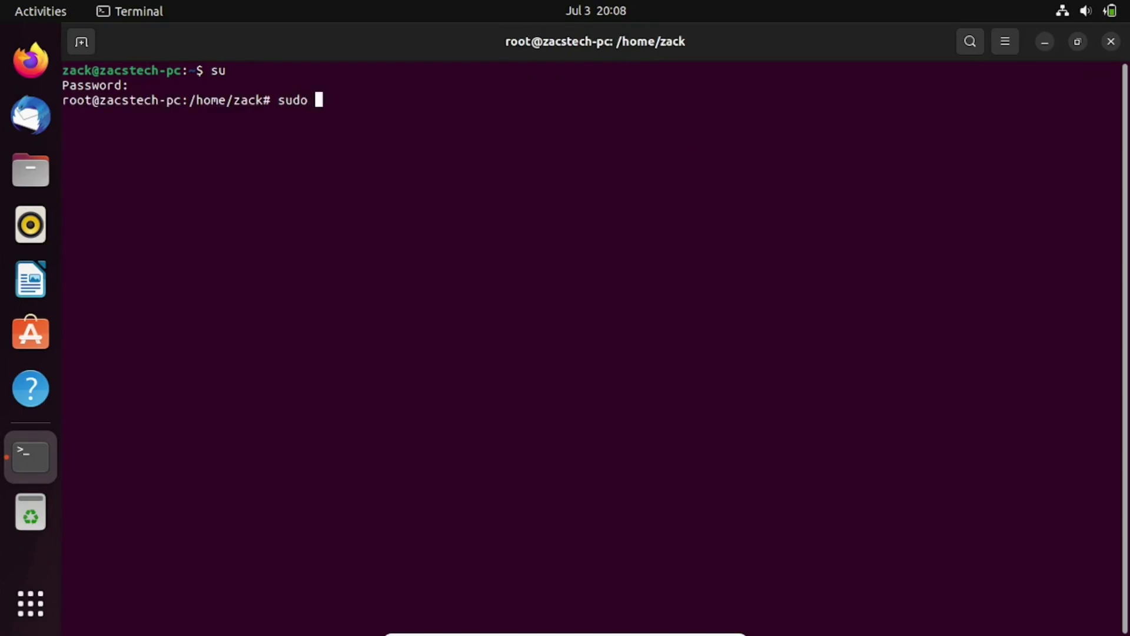
pyautogui.write('apt update')
pyautogui.press('Return')
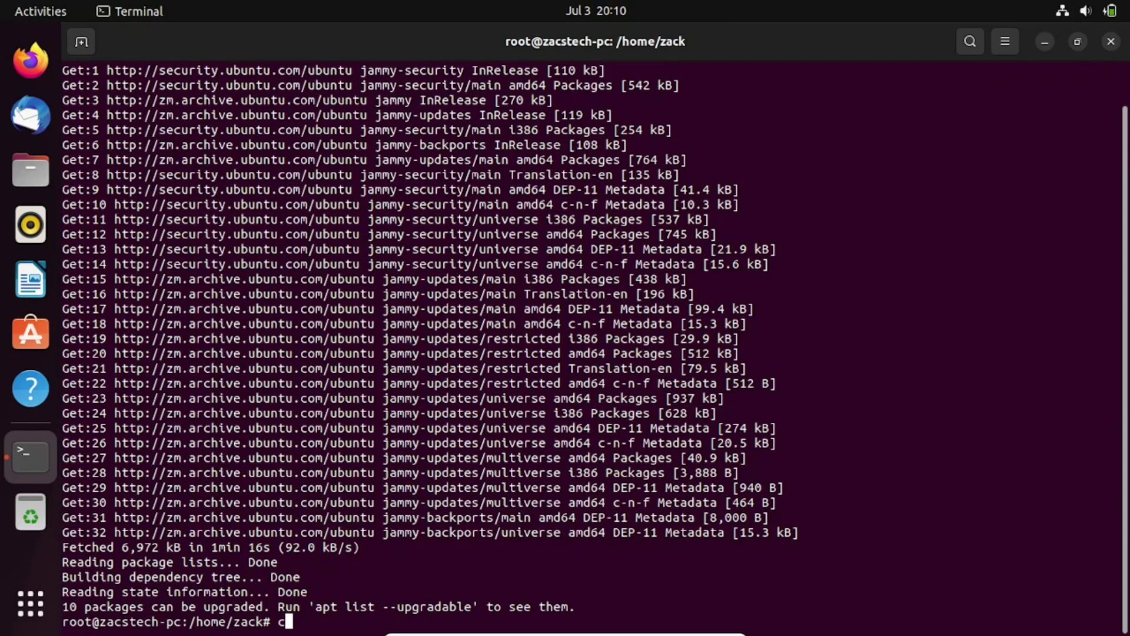
pyautogui.write('clear')
pyautogui.press('Return')
# Run sudo apt upgrade and confirm upgrading the 10 packages.
pyautogui.write('sudo ')
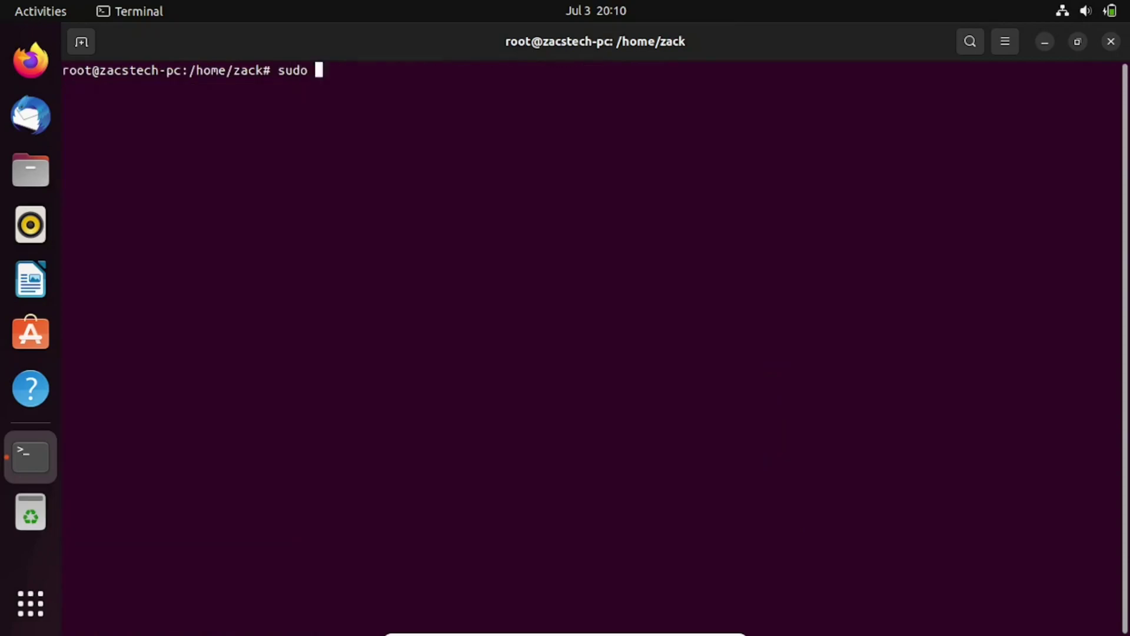
pyautogui.write('apt upgrade')
pyautogui.press('Return')
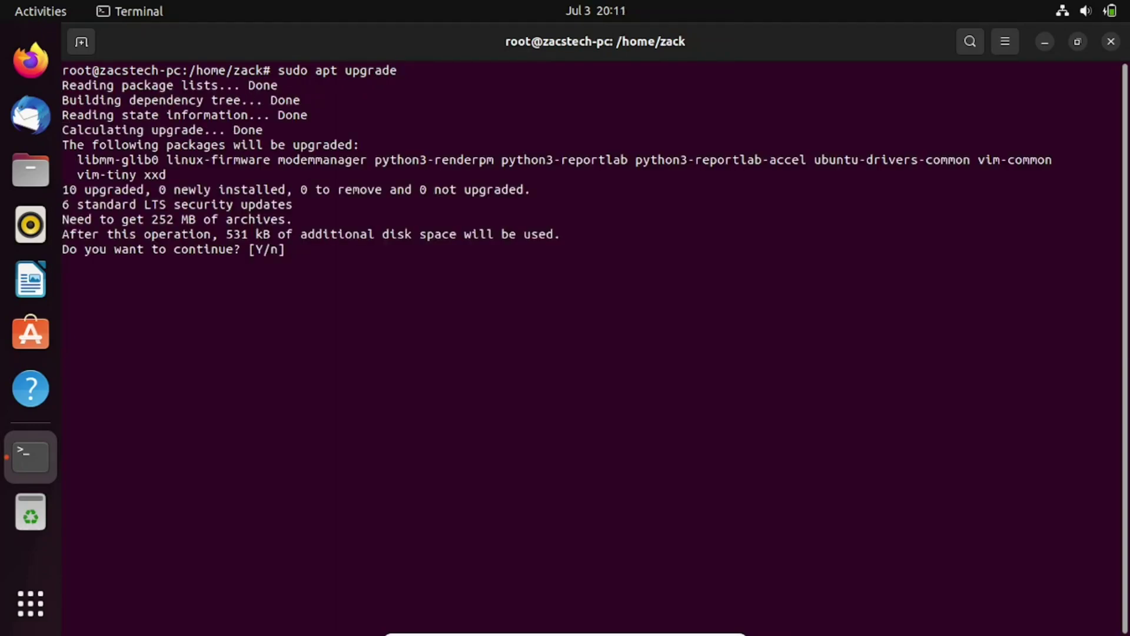
pyautogui.write('y')
pyautogui.press('Return')
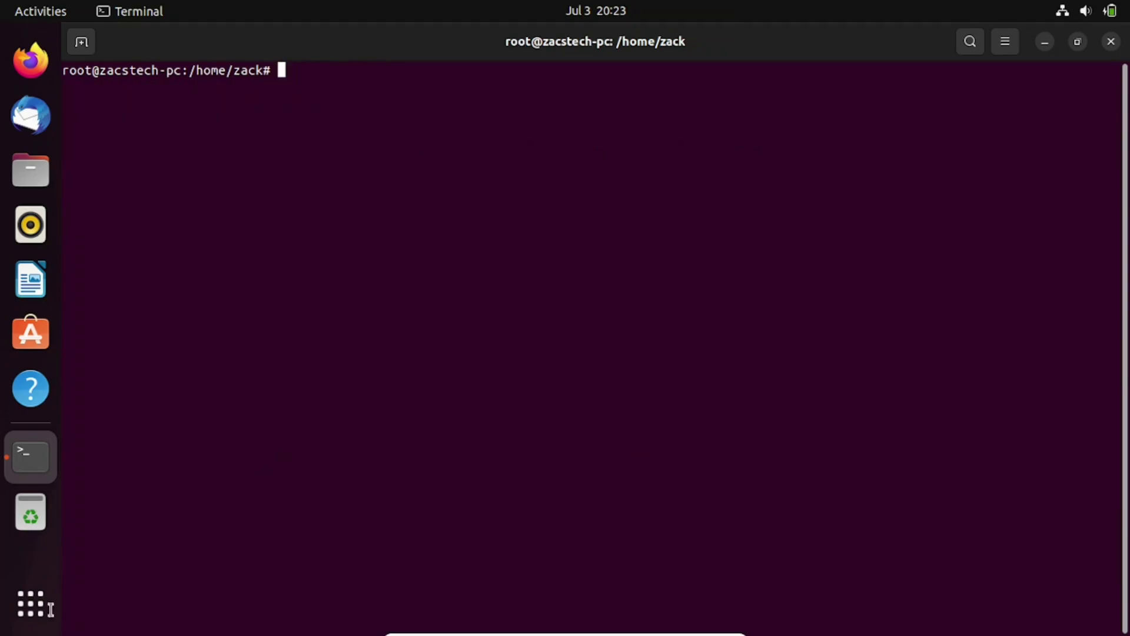
# Search the applications overview for 'soft' and launch Ubuntu Software.
pyautogui.click(34, 617)
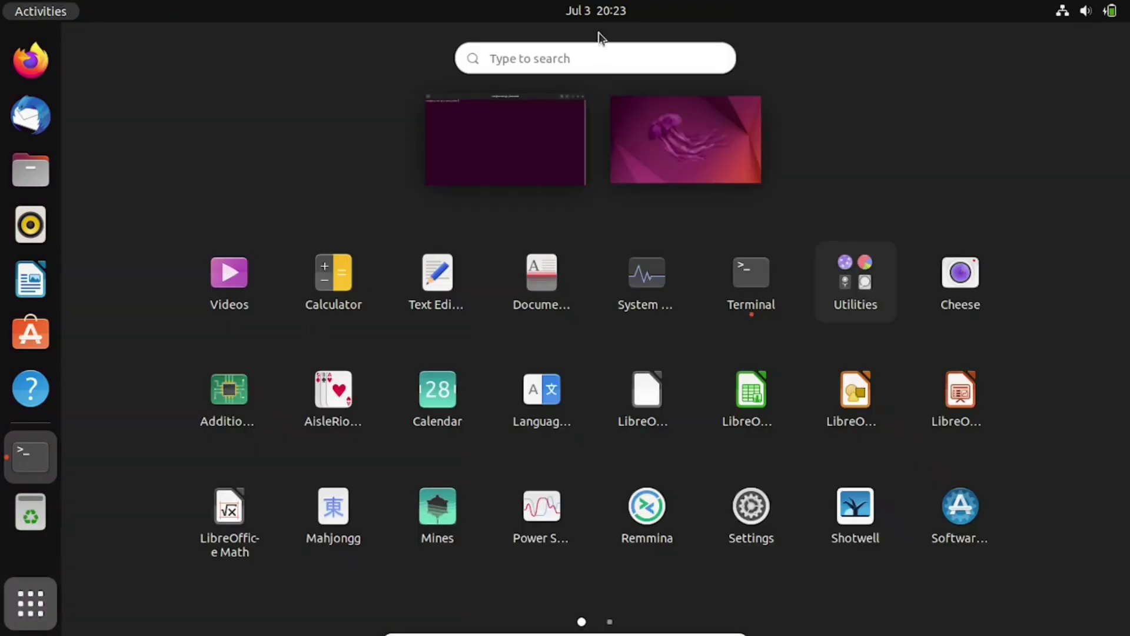
pyautogui.click(562, 57)
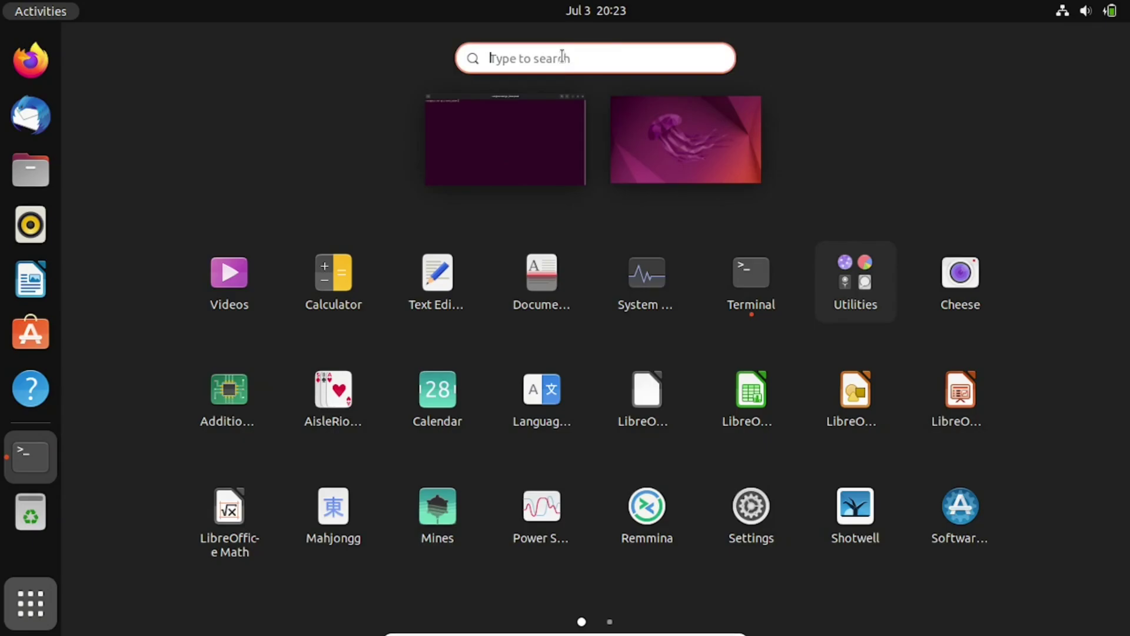
pyautogui.write('sof')
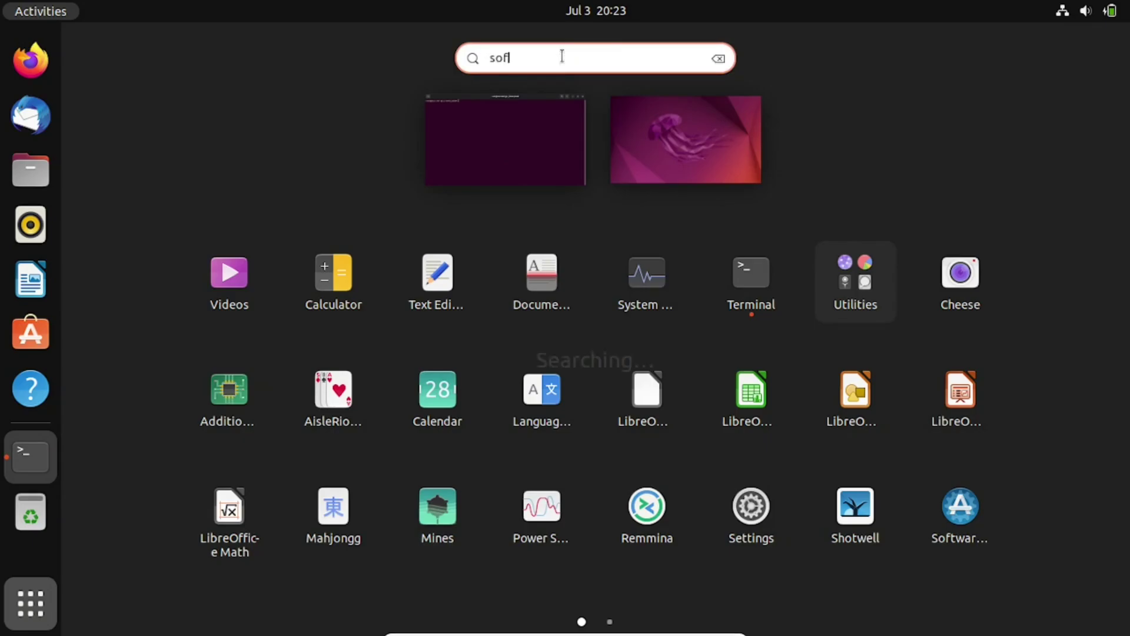
pyautogui.write('lt')
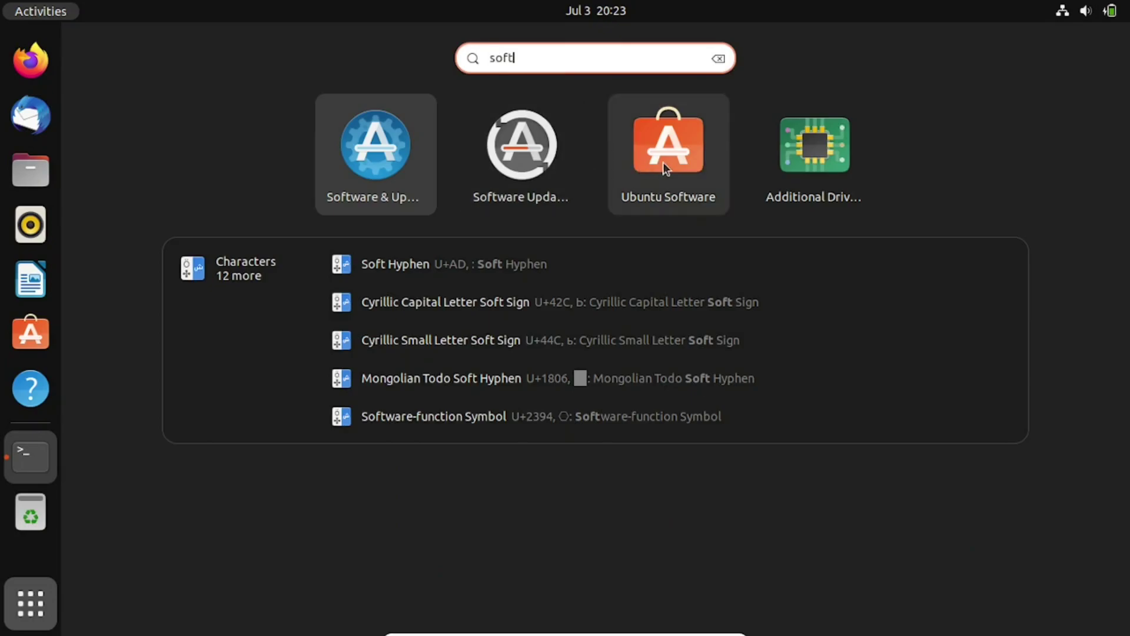
pyautogui.click(663, 162)
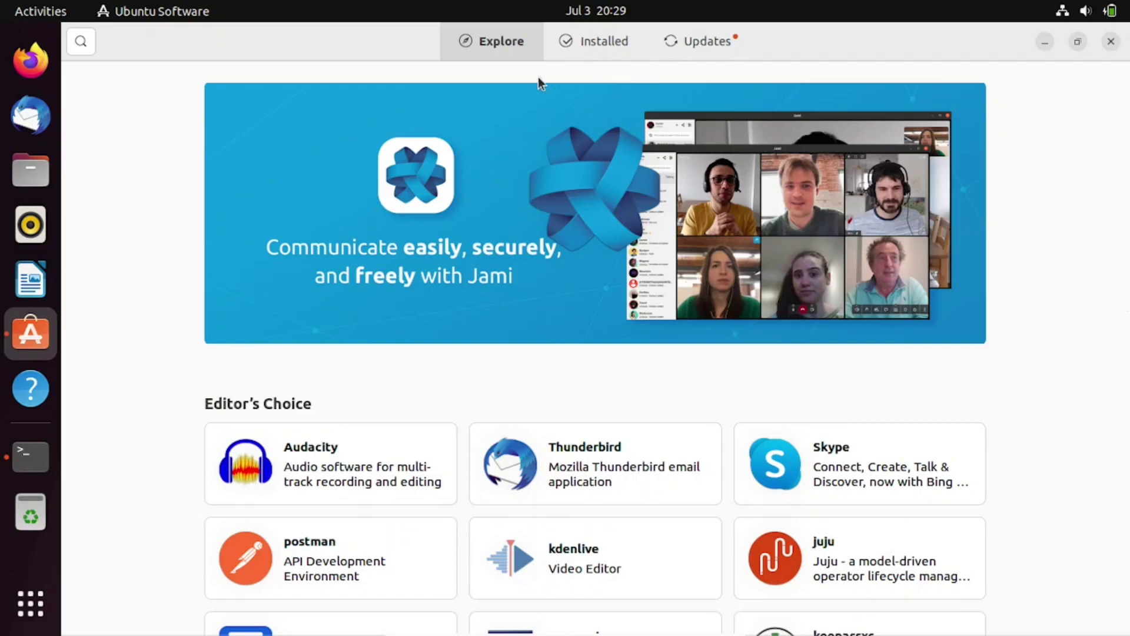
# Search Ubuntu Software for 'remm', view Remmina's details page, then close the store.
pyautogui.click(83, 52)
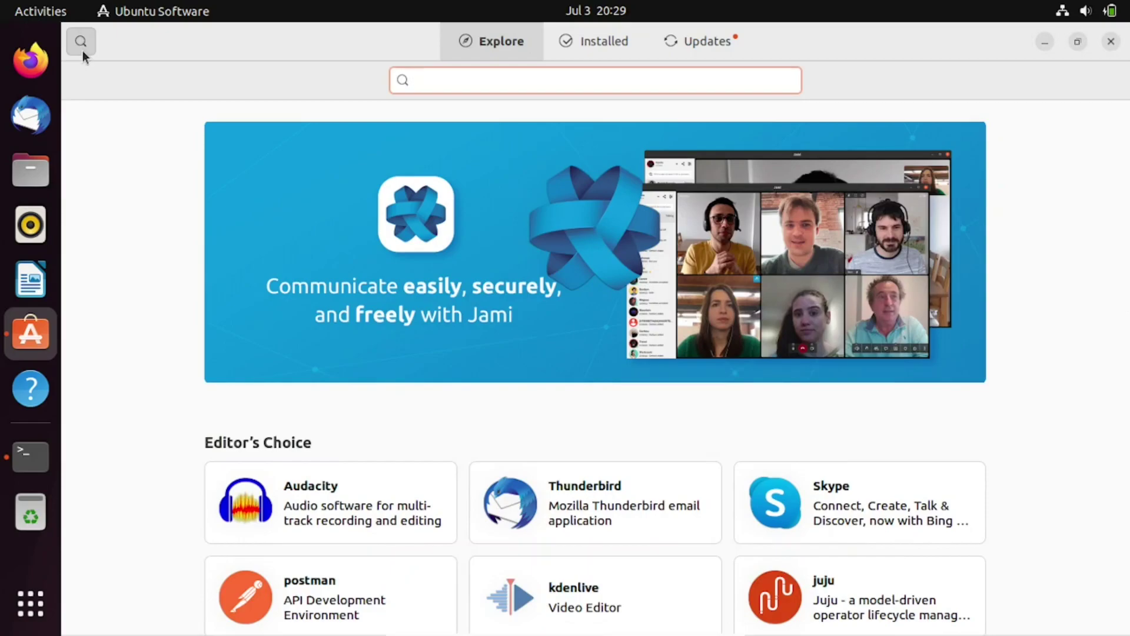
pyautogui.write('remm')
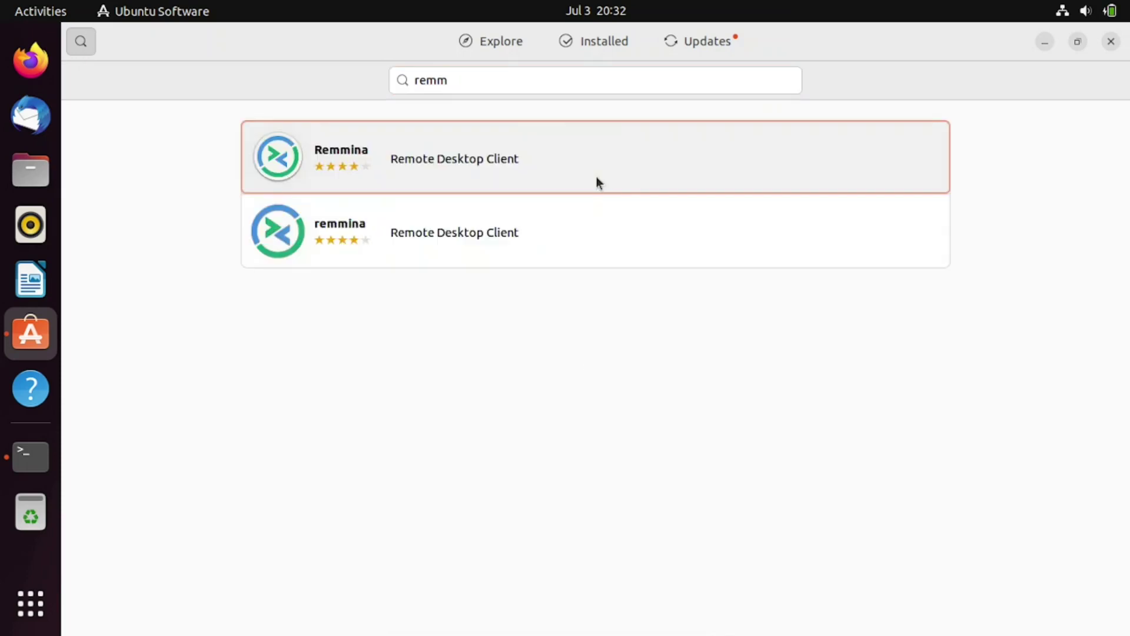
pyautogui.click(597, 179)
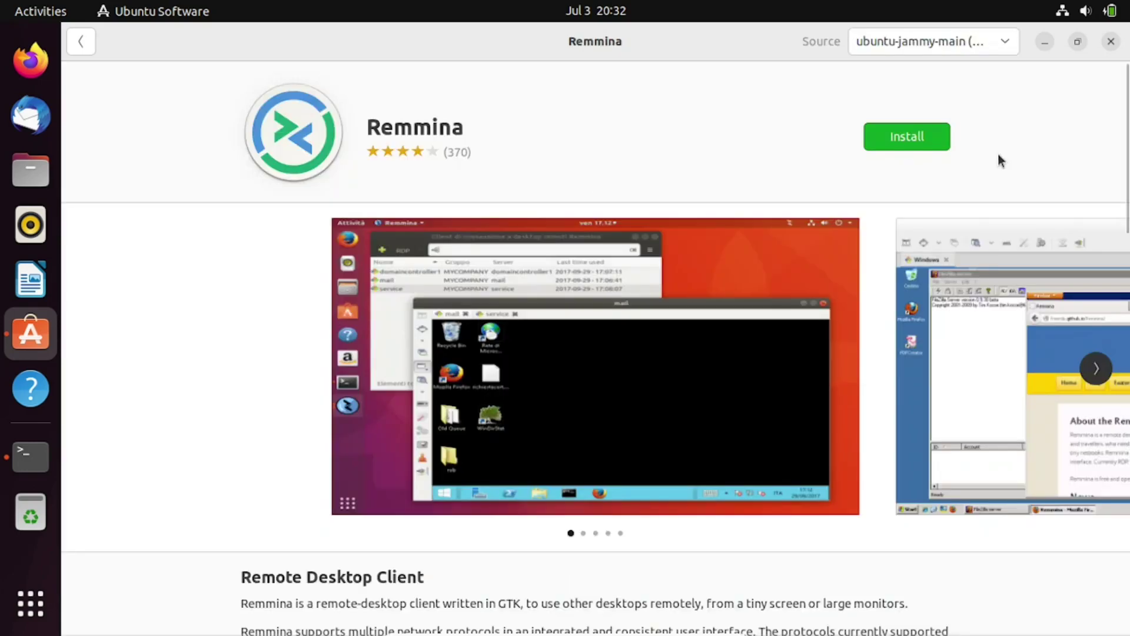
pyautogui.click(1117, 45)
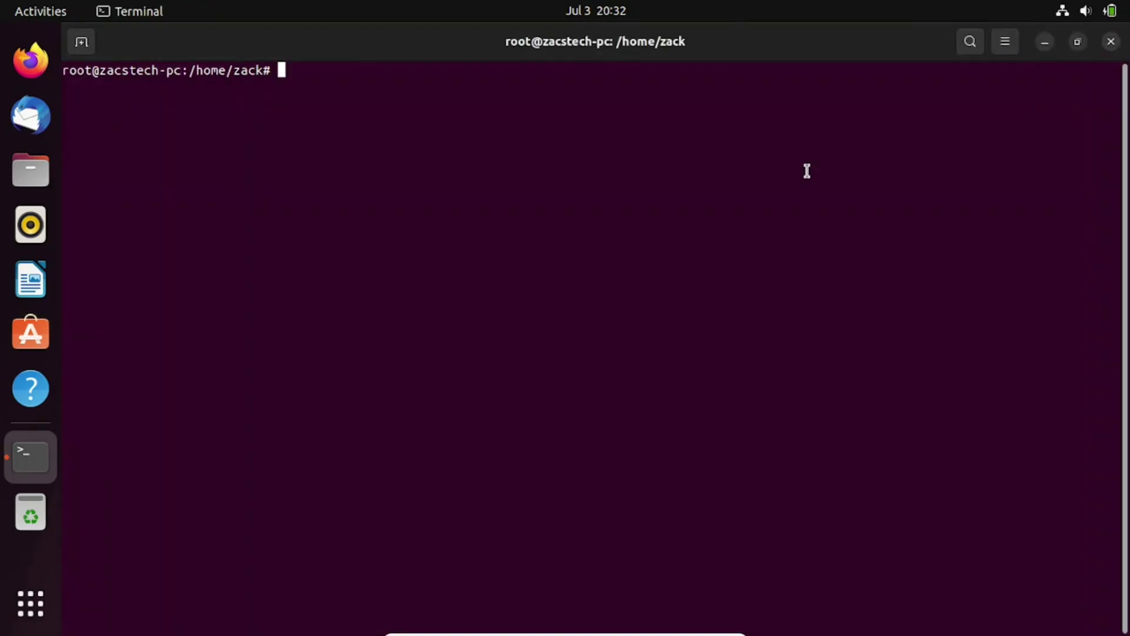
# Paste and run the add-apt-repository command for the remmina-ppa-team/remmina-next PPA.
pyautogui.rightClick(351, 136)
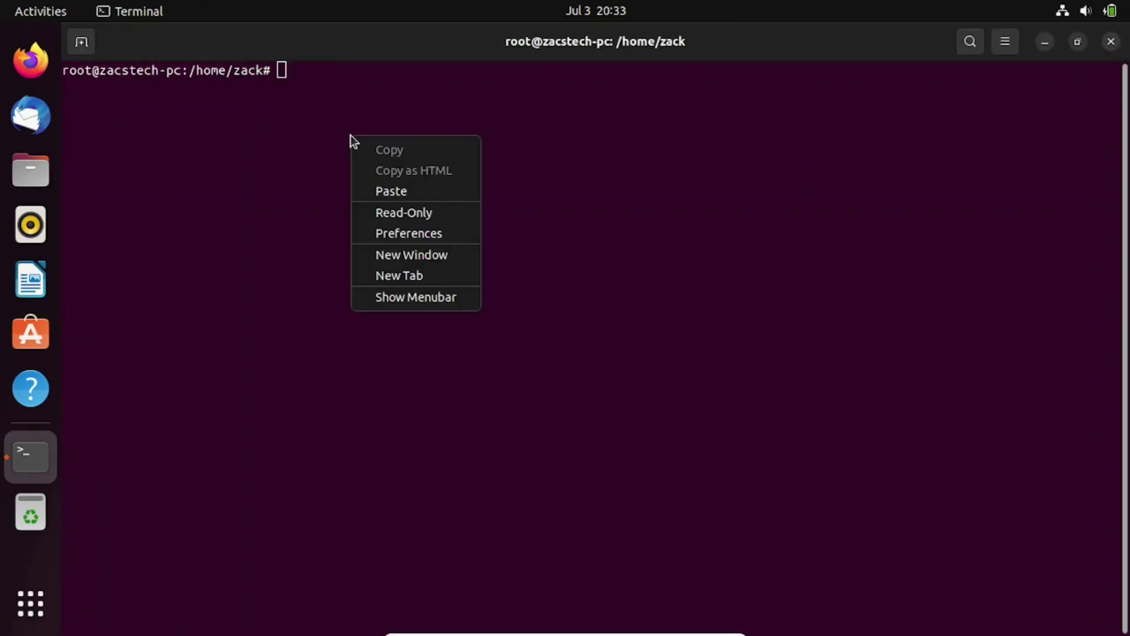
pyautogui.click(397, 196)
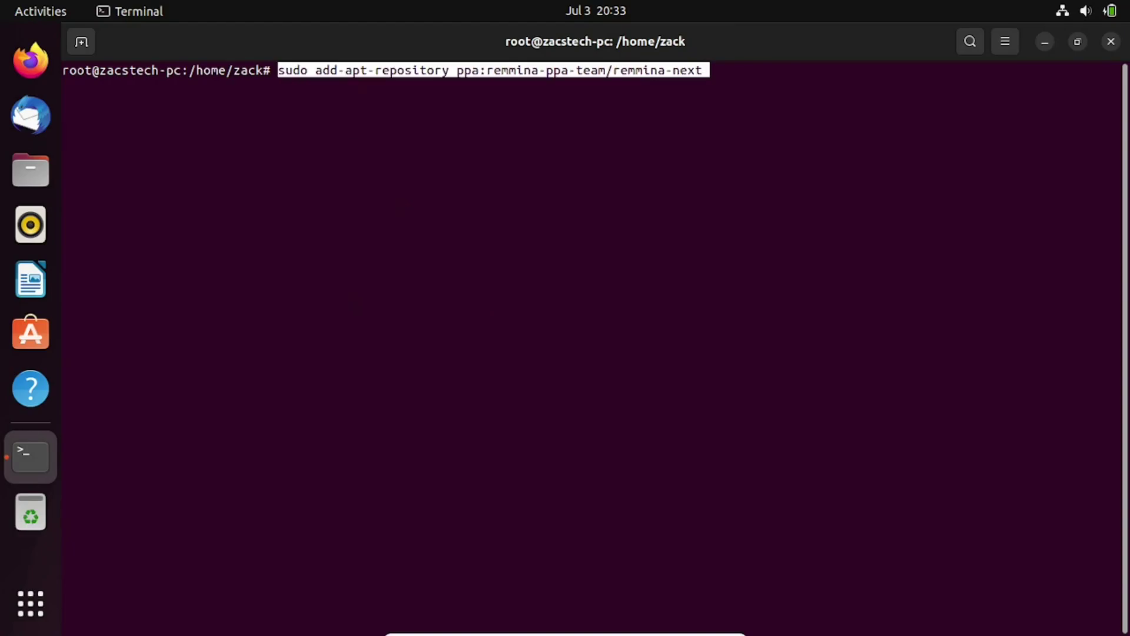
pyautogui.press('Return')
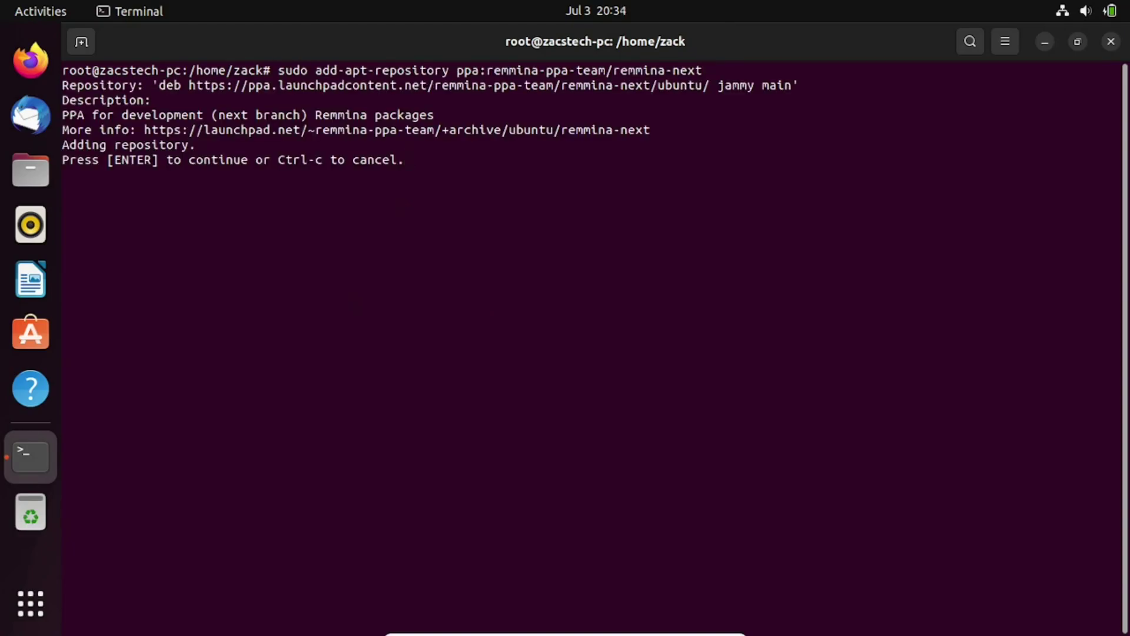
pyautogui.press('Return')
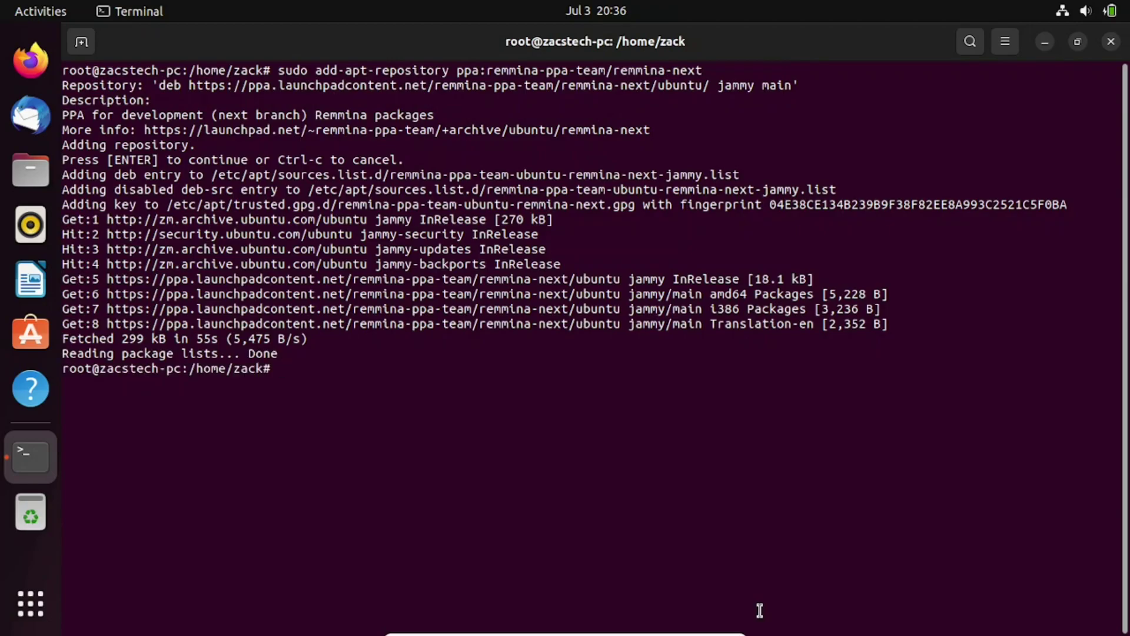
# Refresh package lists with sudo apt update and clear the terminal.
pyautogui.write('sudo apt update')
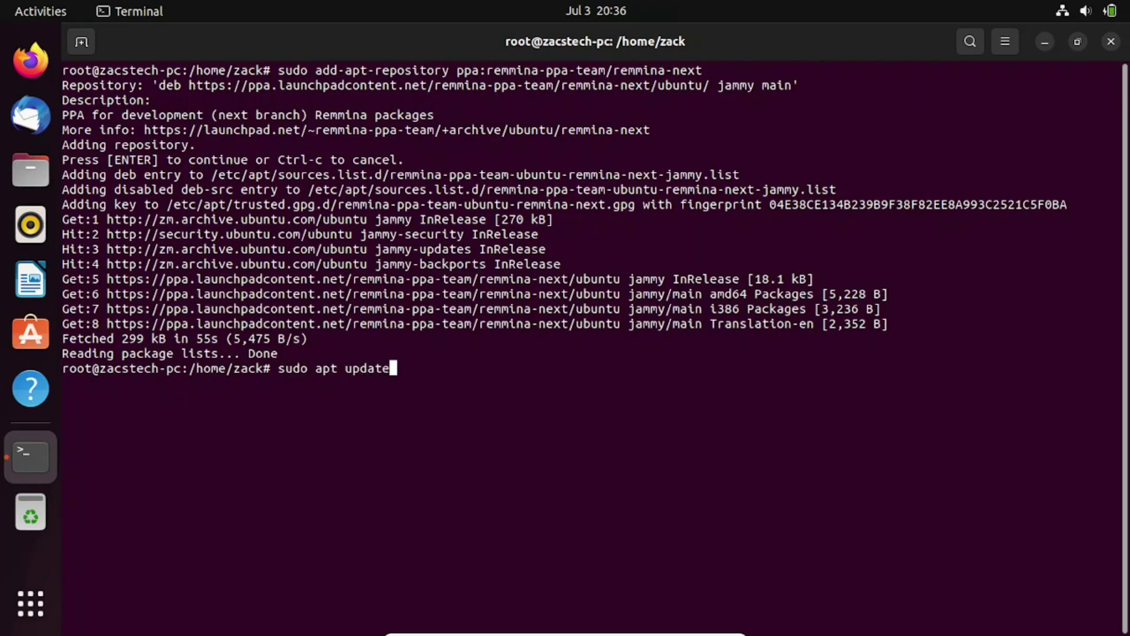
pyautogui.press('Return')
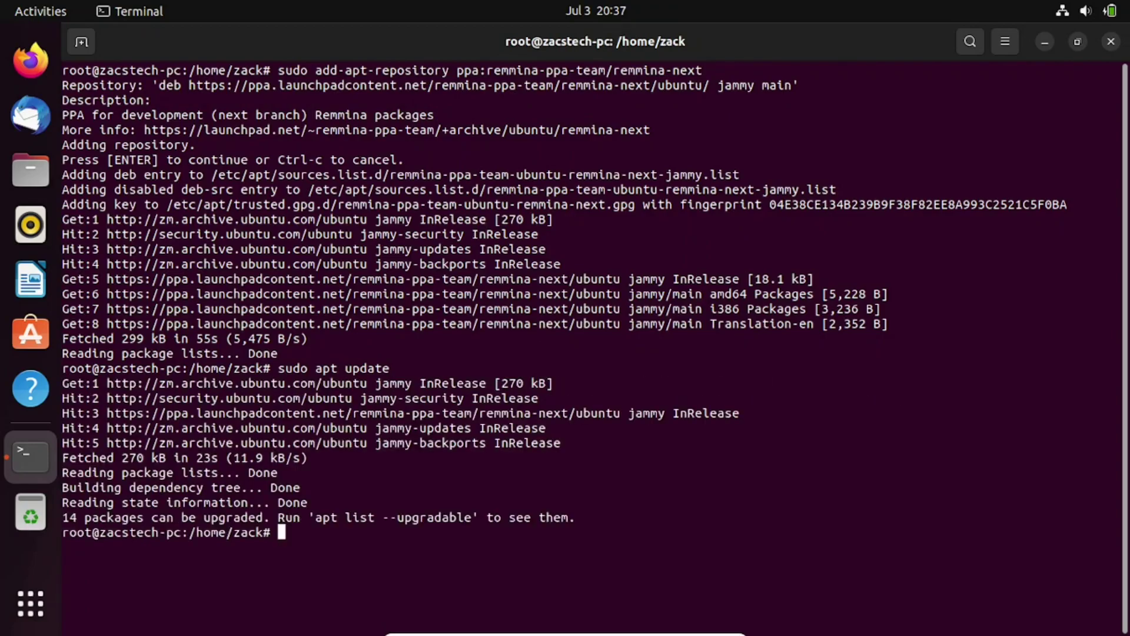
pyautogui.write('clear')
pyautogui.press('Return')
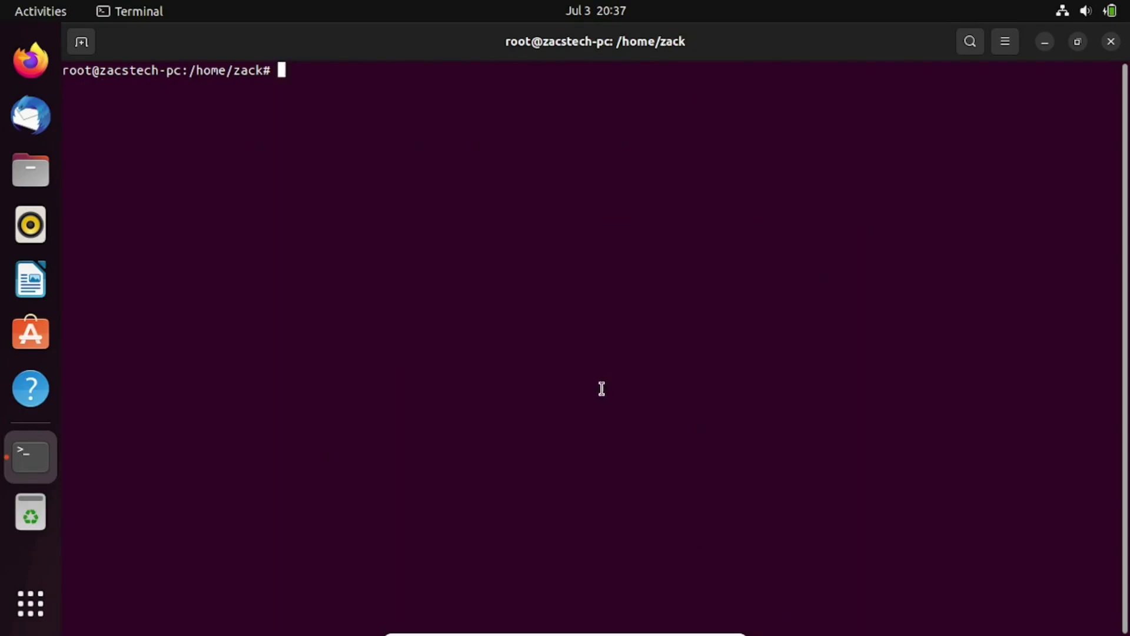
# Install Remmina with sudo apt install remmina, confirm with y, and clear the terminal.
pyautogui.write('sudo apt inst')
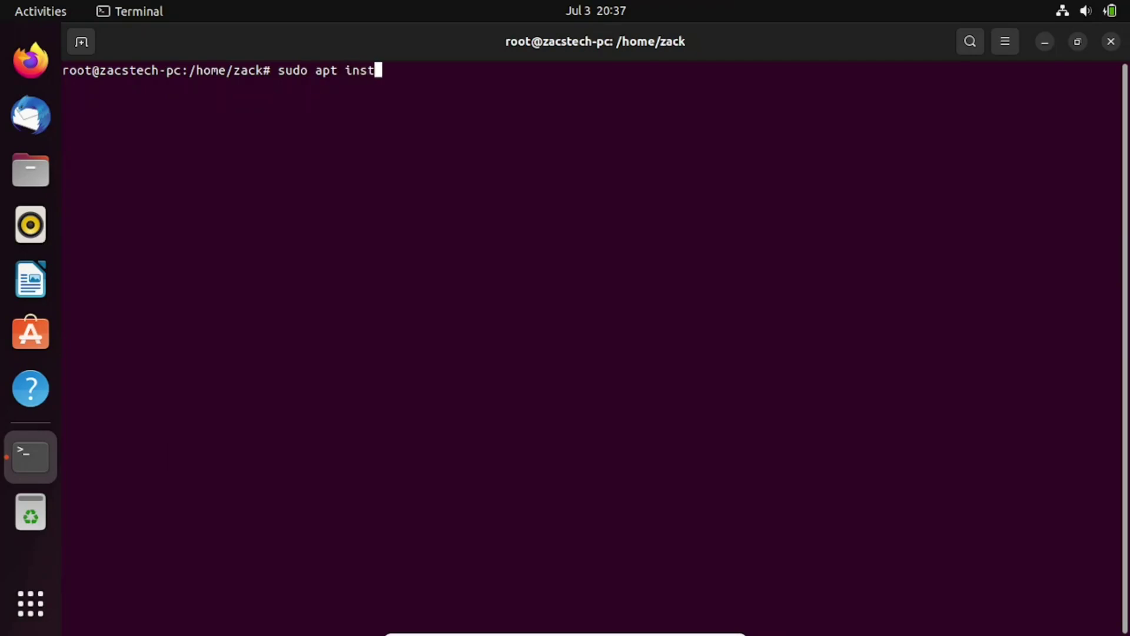
pyautogui.write('all remmina')
pyautogui.press('Return')
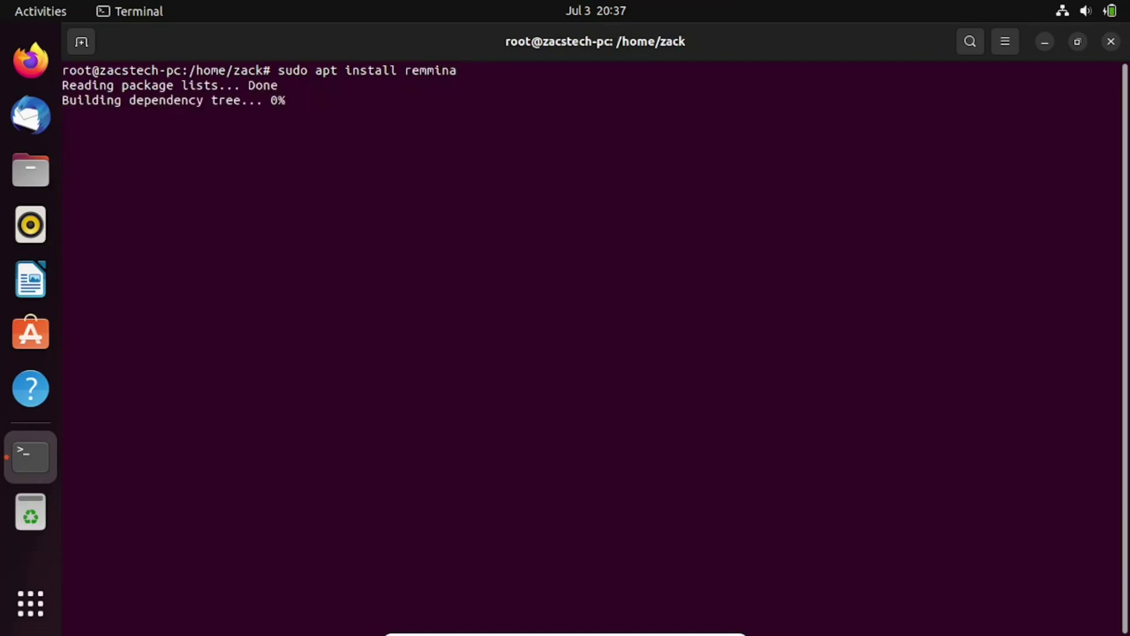
pyautogui.write('y')
pyautogui.press('Return')
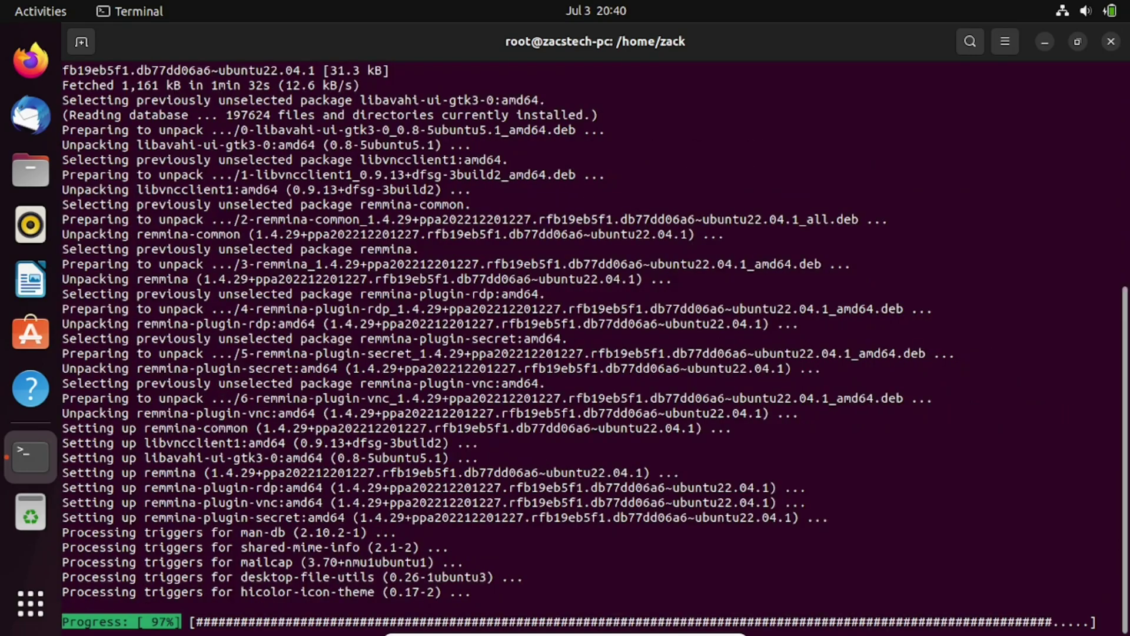
pyautogui.write('clear')
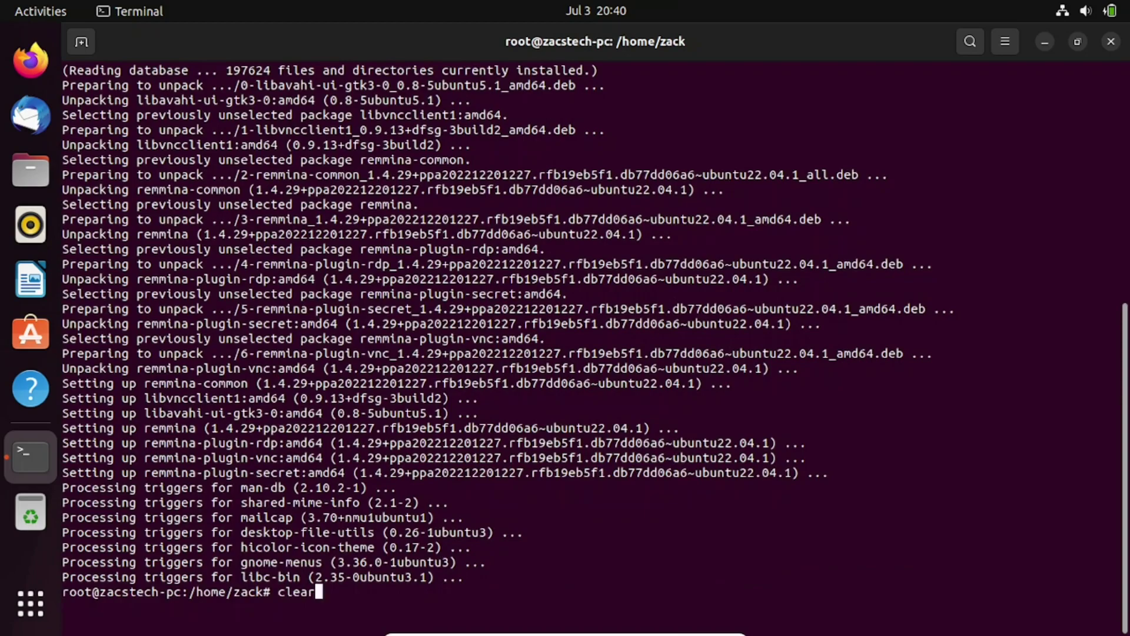
pyautogui.press('Return')
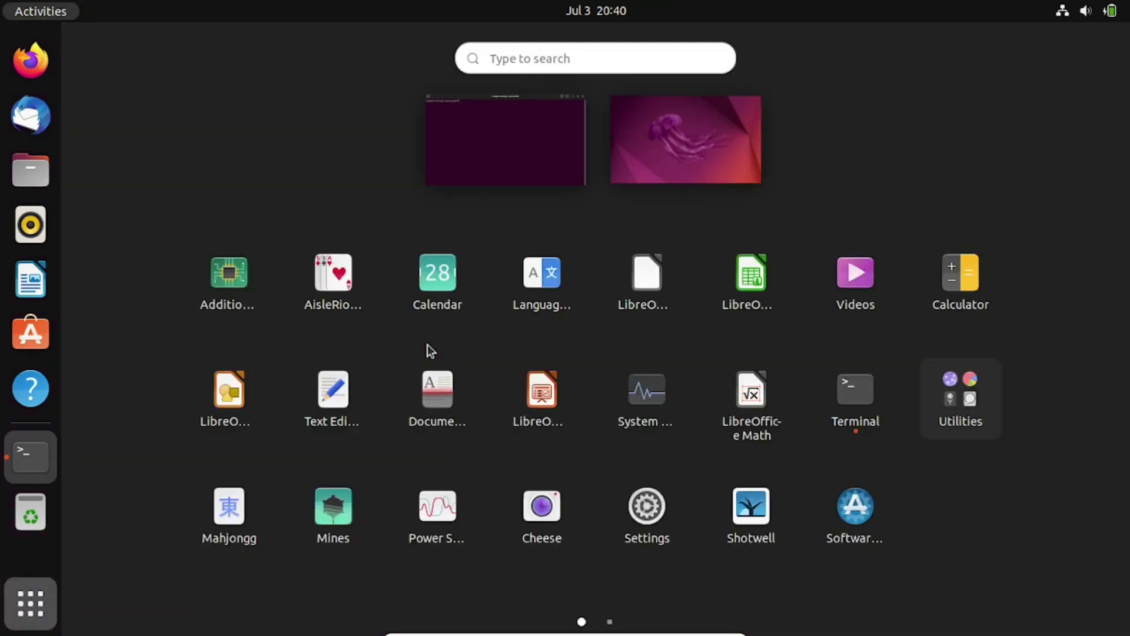
# Launch Remmina from an app-grid search, maximize it, and begin a new connection profile.
pyautogui.click(528, 57)
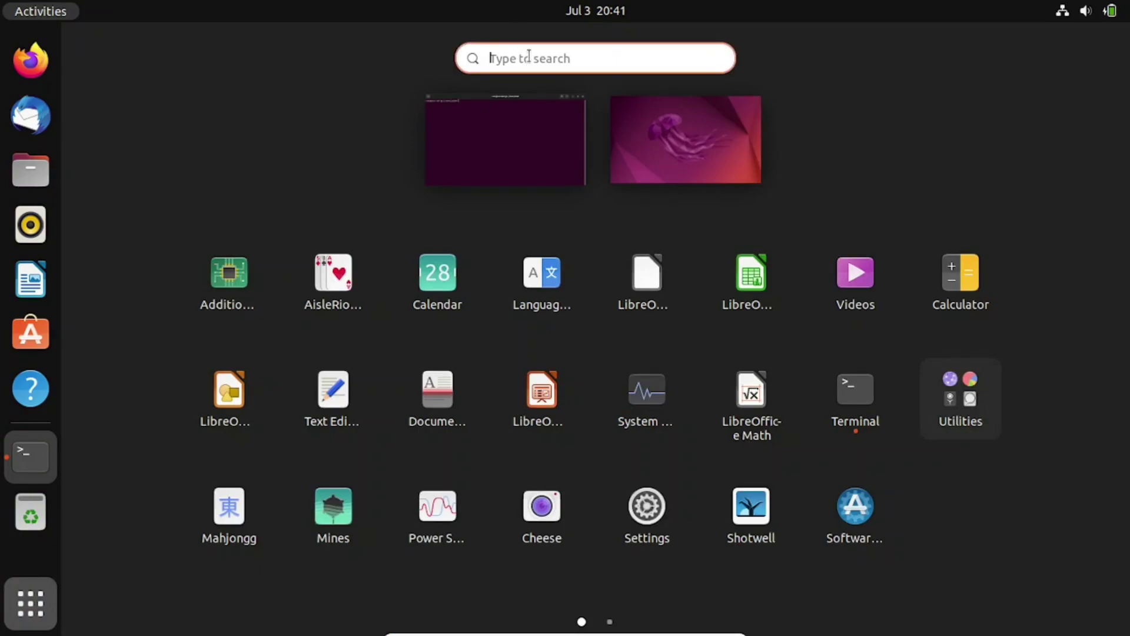
pyautogui.write('r')
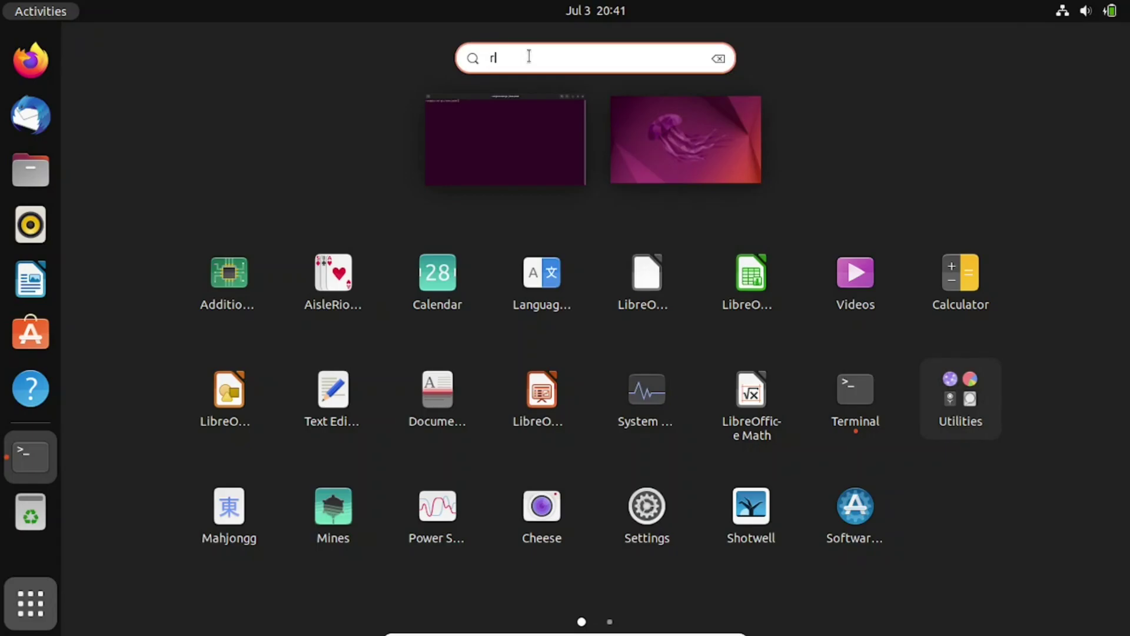
pyautogui.write('emml')
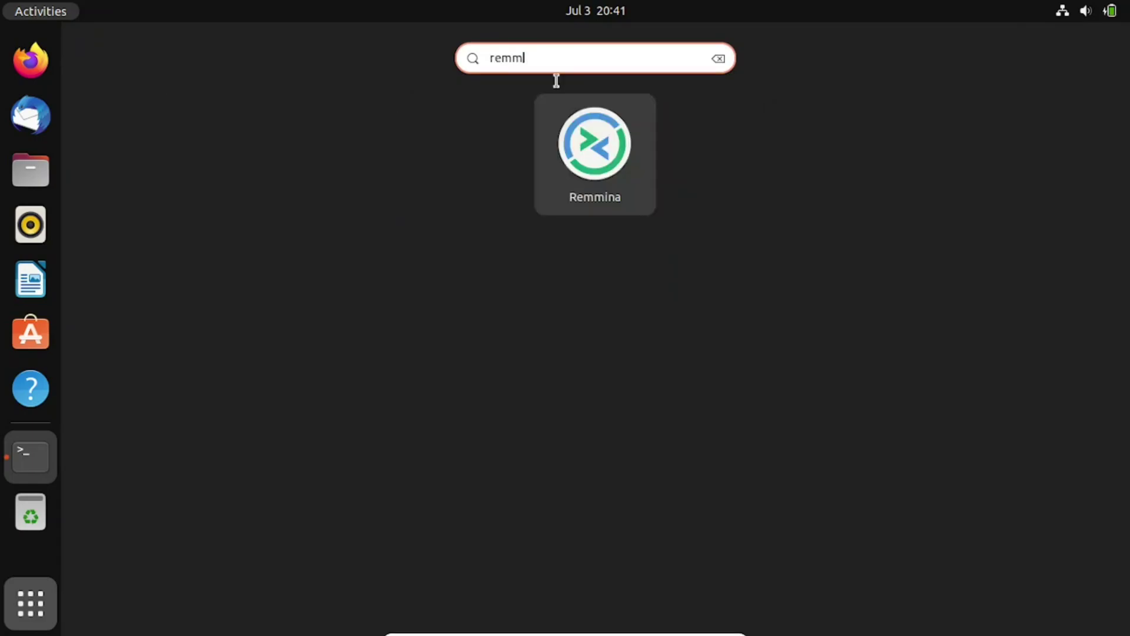
pyautogui.click(618, 150)
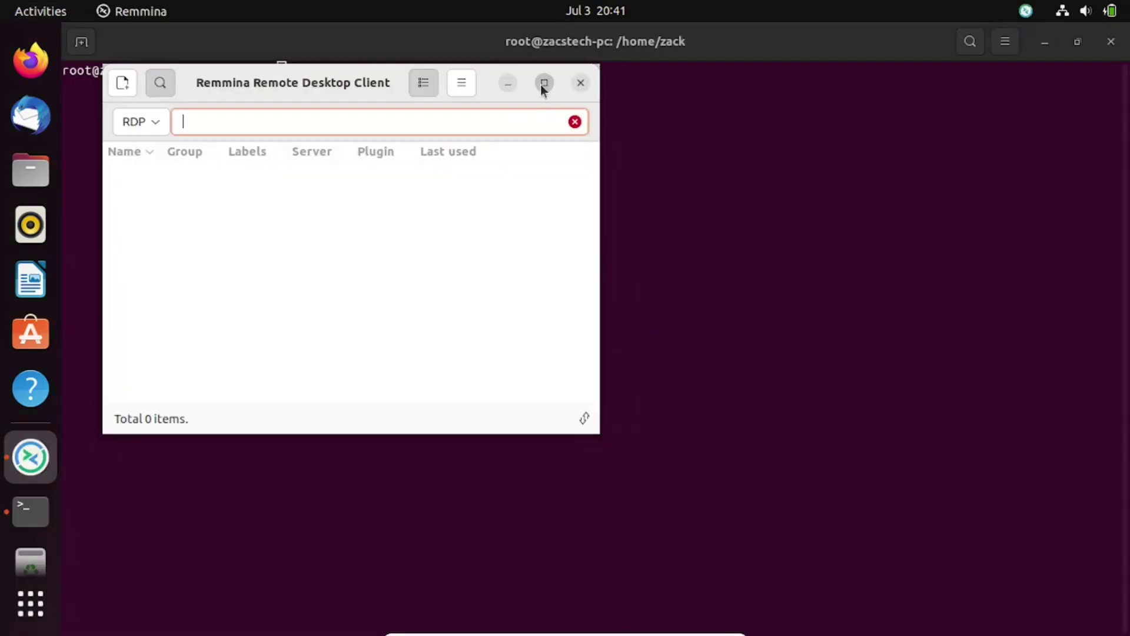
pyautogui.click(541, 84)
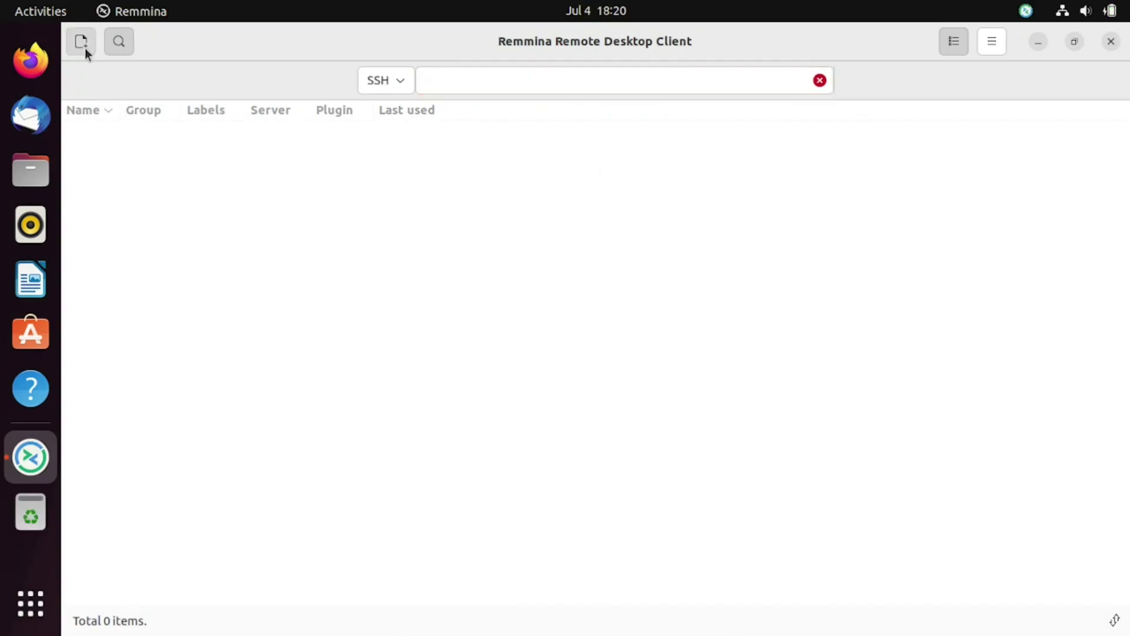
pyautogui.click(85, 50)
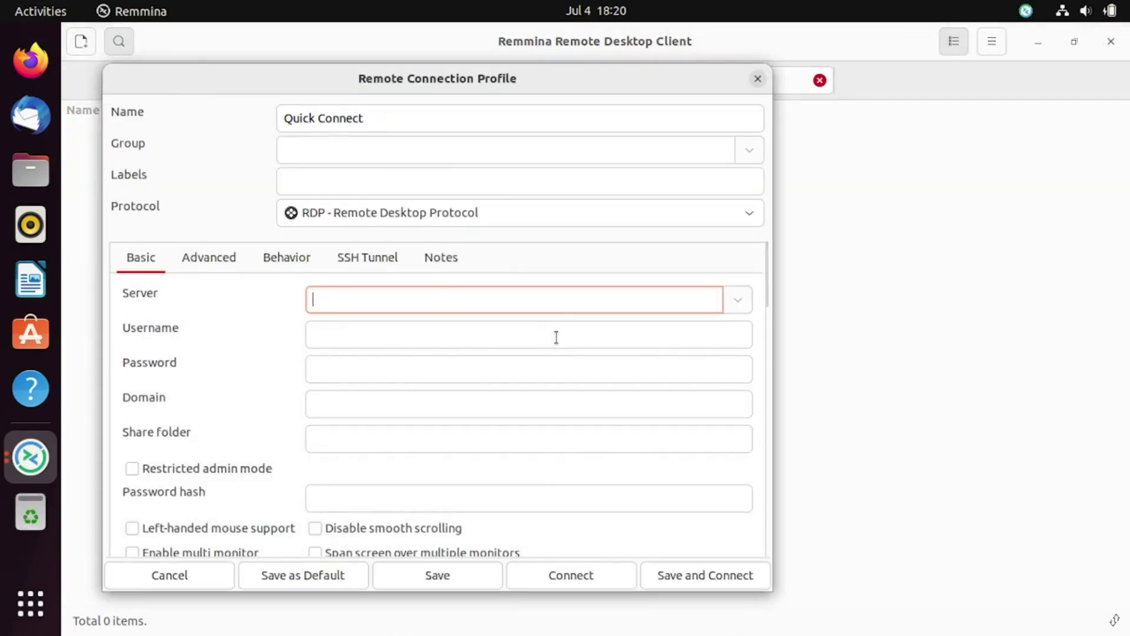
# Name the profile 'contabo Servers' with group 'Contabo VPS' and label 'Contabo'.
pyautogui.moveTo(416, 114); pyautogui.dragTo(278, 101)
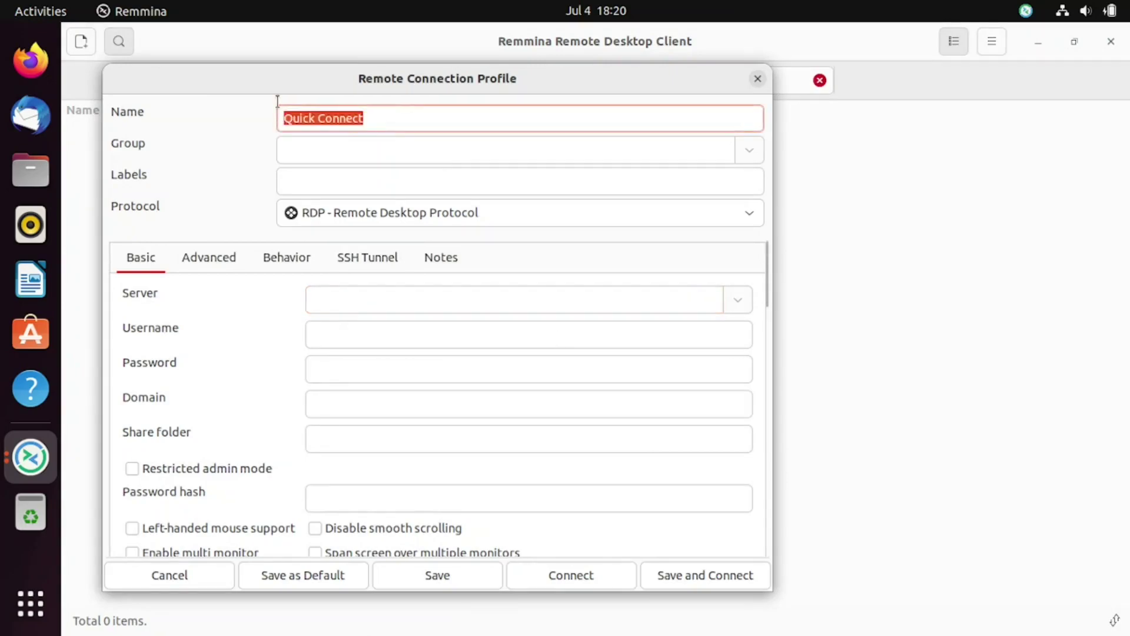
pyautogui.write('c')
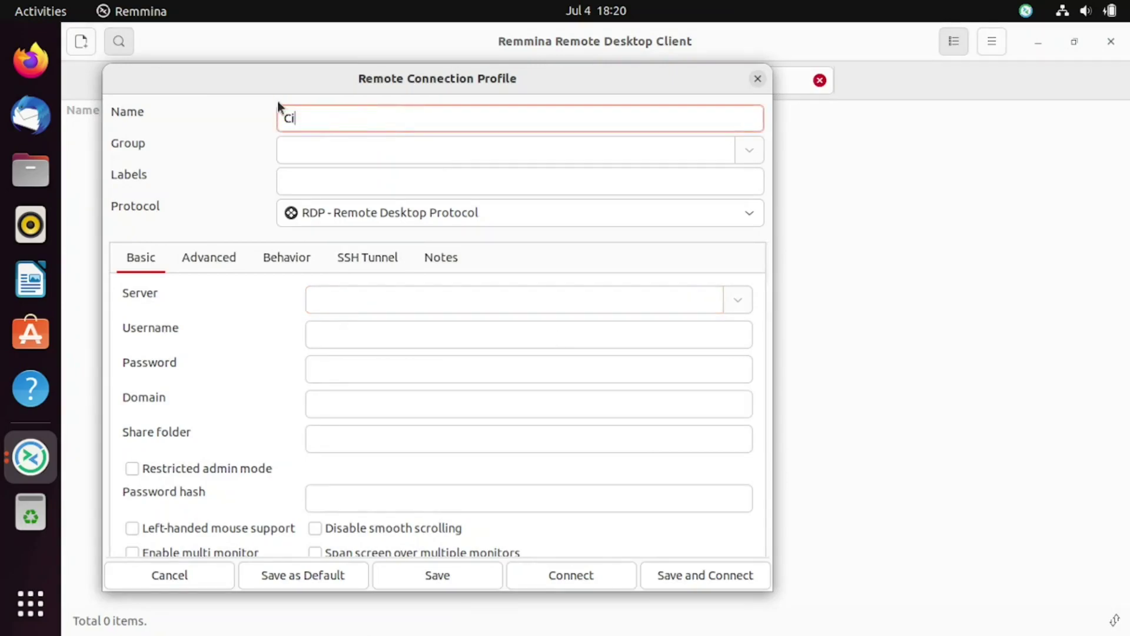
pyautogui.write('ontabo Servers')
pyautogui.click(336, 150)
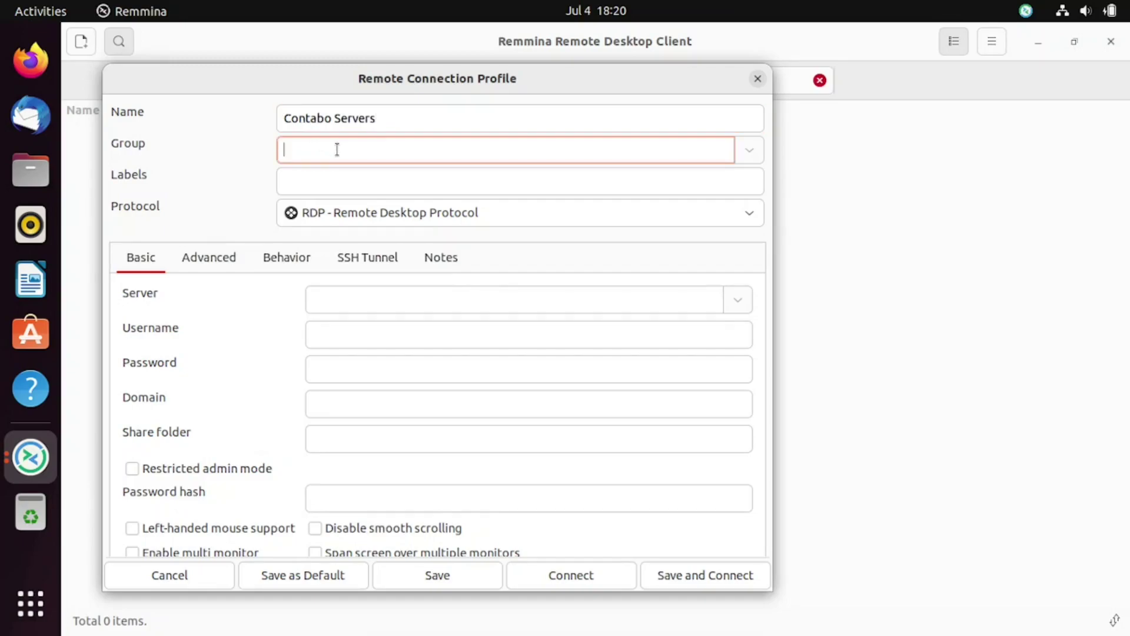
pyautogui.write('Contabo VPS')
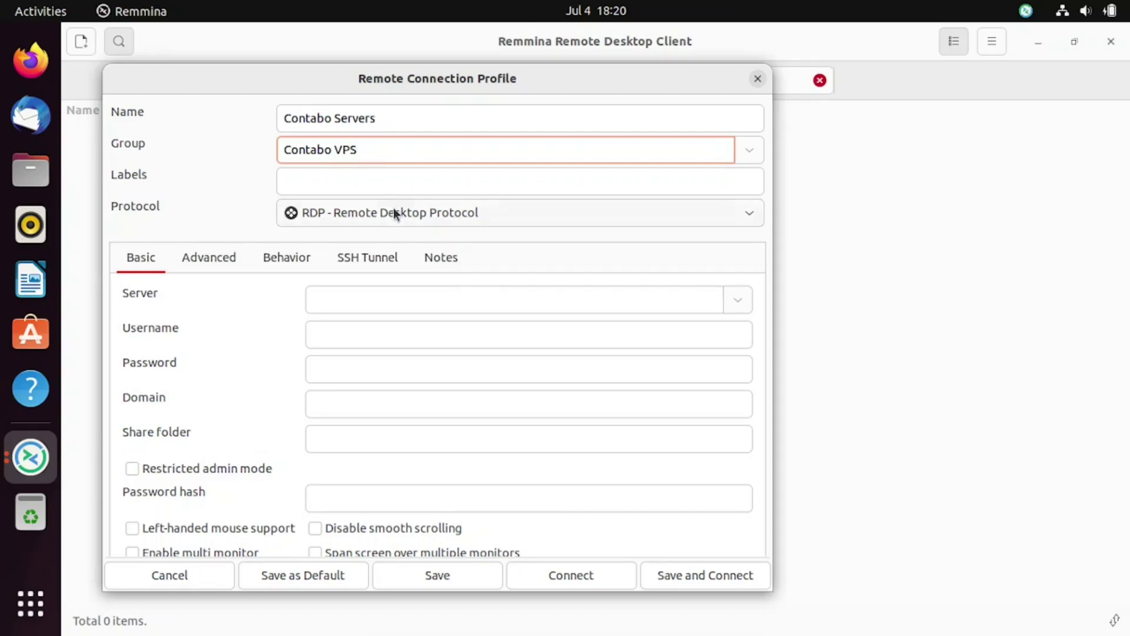
pyautogui.click(364, 179)
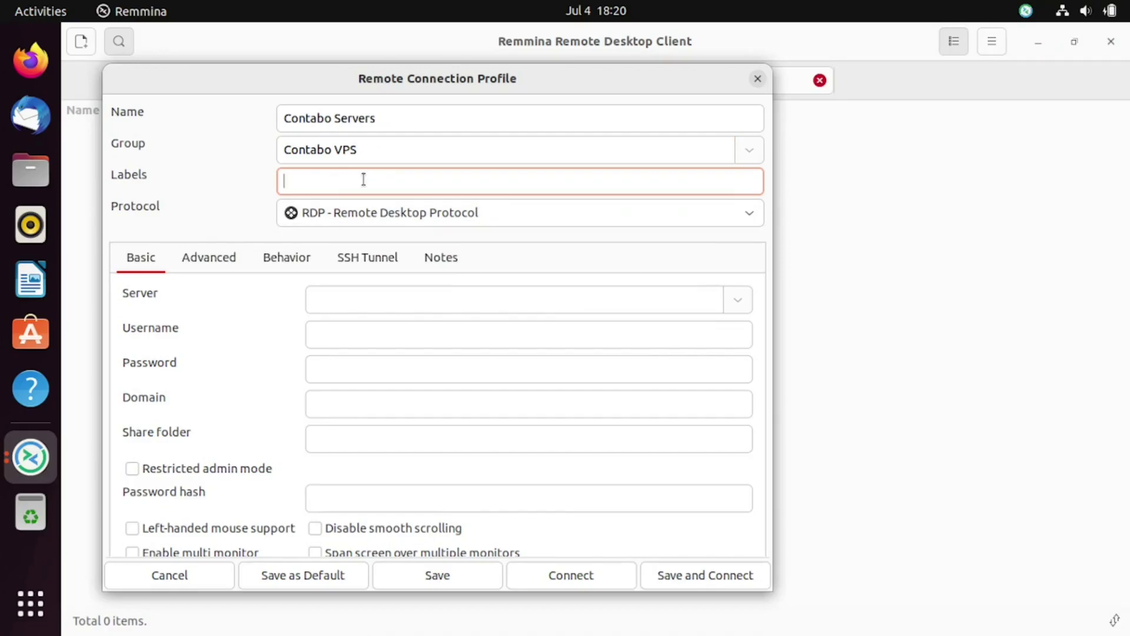
pyautogui.write('Contabo')
# Set the protocol to SSH with server, user root and password, then save and connect.
pyautogui.click(715, 215)
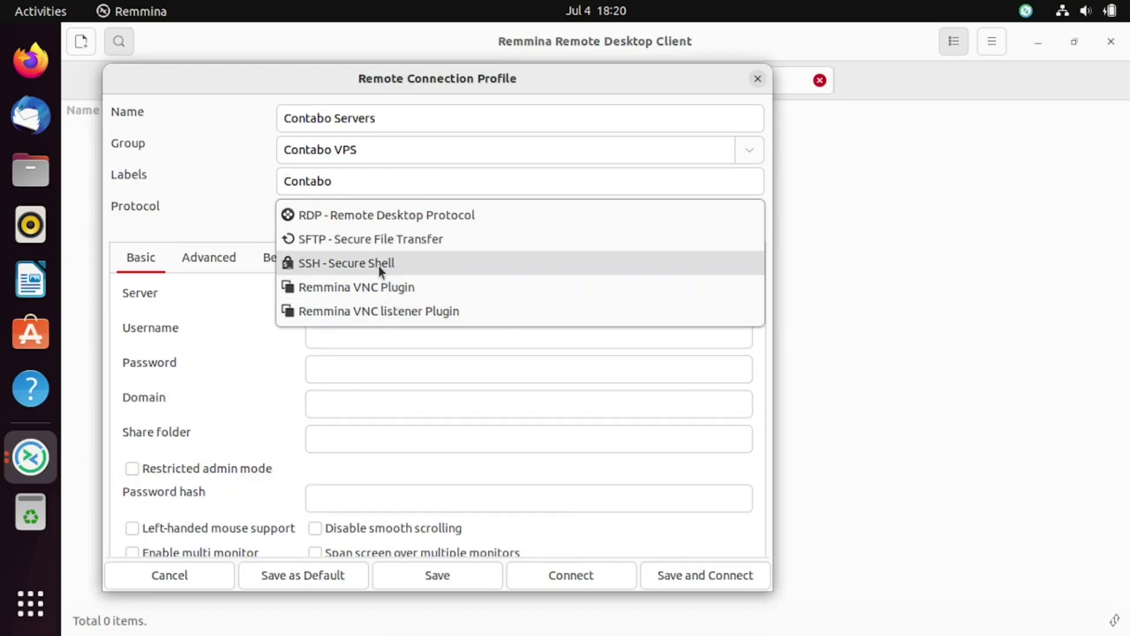
pyautogui.press('Escape')
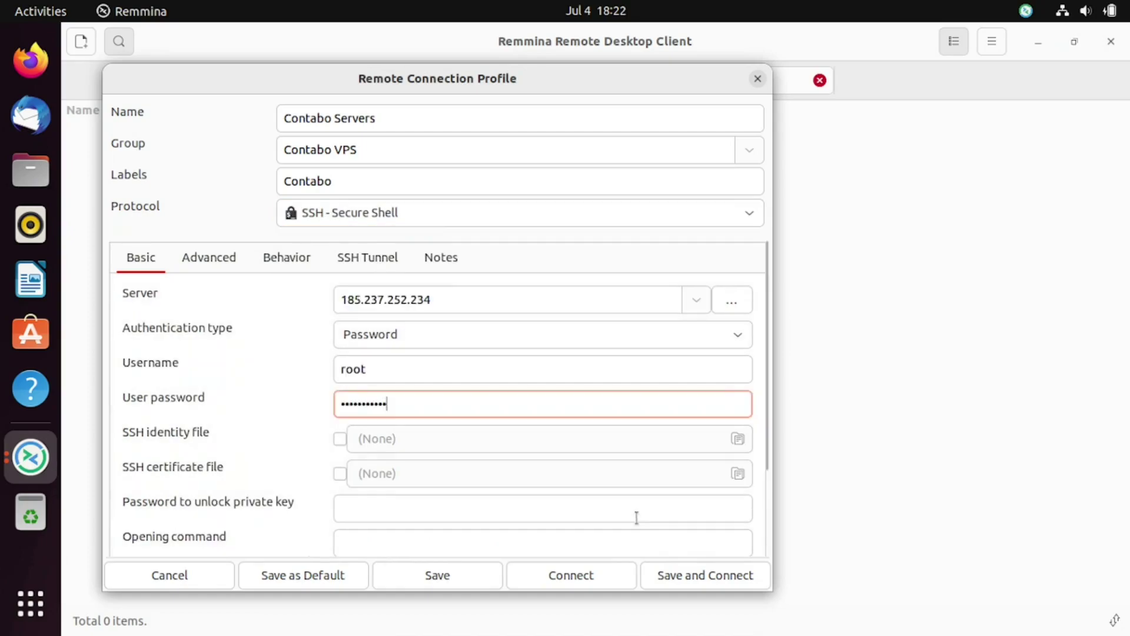
pyautogui.scroll(-1, 768, 439)
pyautogui.moveTo(767, 439); pyautogui.dragTo(758, 384)
pyautogui.click(707, 574)
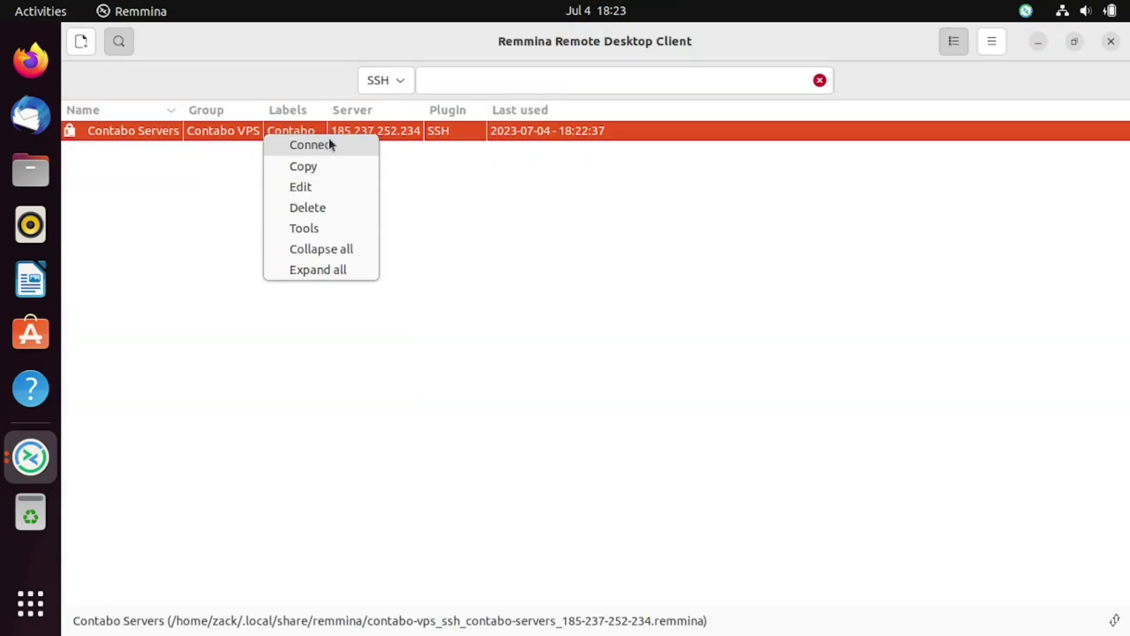
# Dismiss the profile's action menu, keep SSH as the list filter, and begin another profile.
pyautogui.click(471, 250)
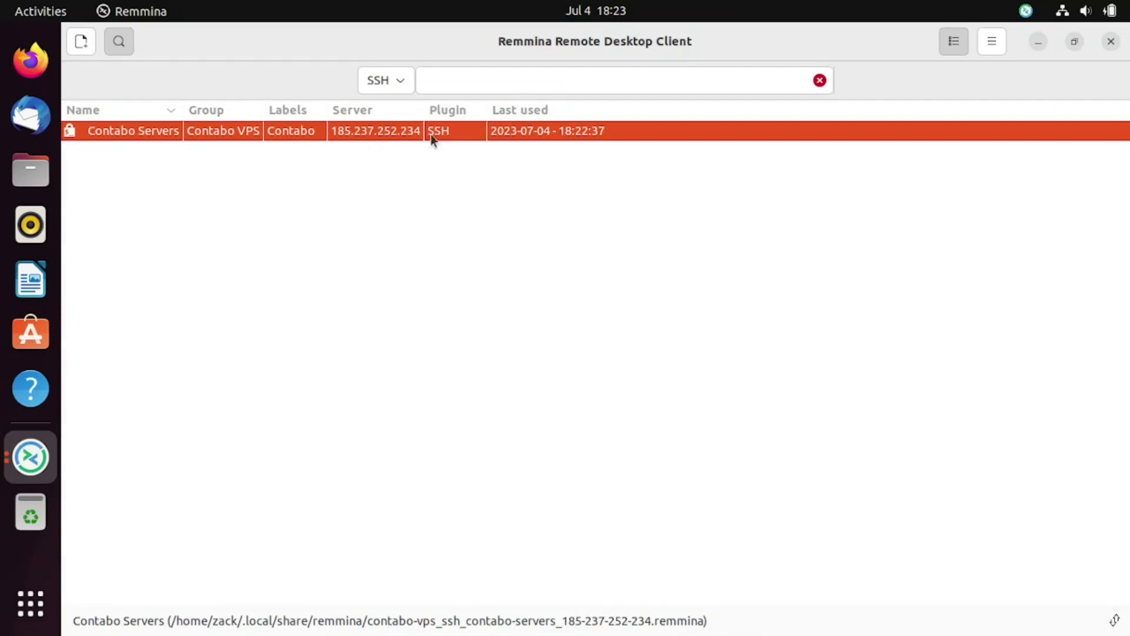
pyautogui.click(396, 79)
pyautogui.moveTo(401, 93)
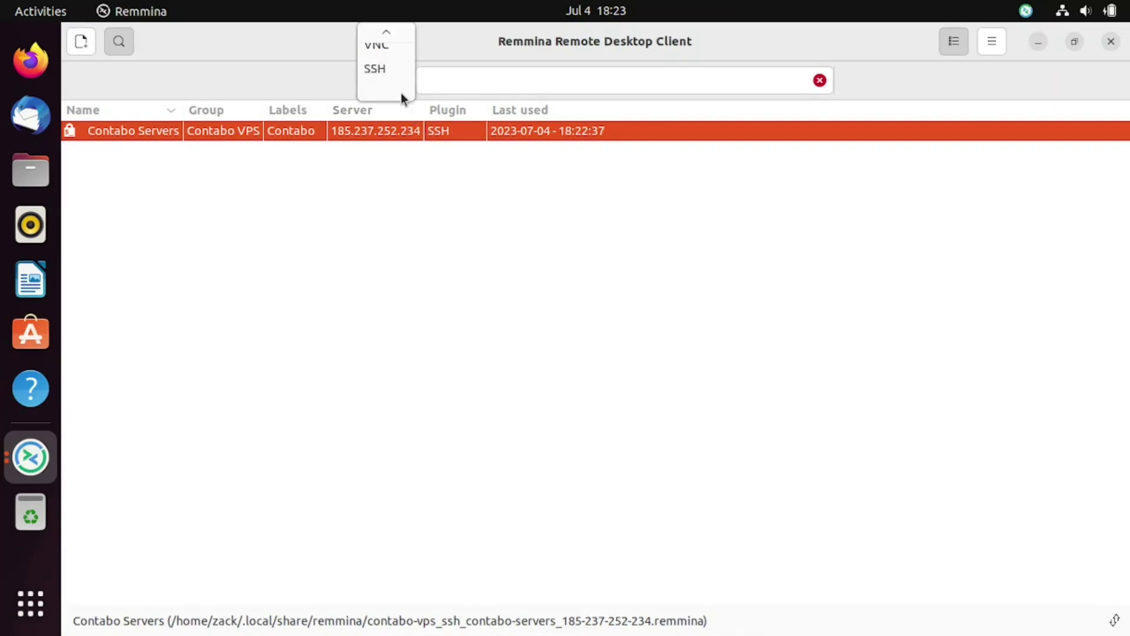
pyautogui.click(357, 210)
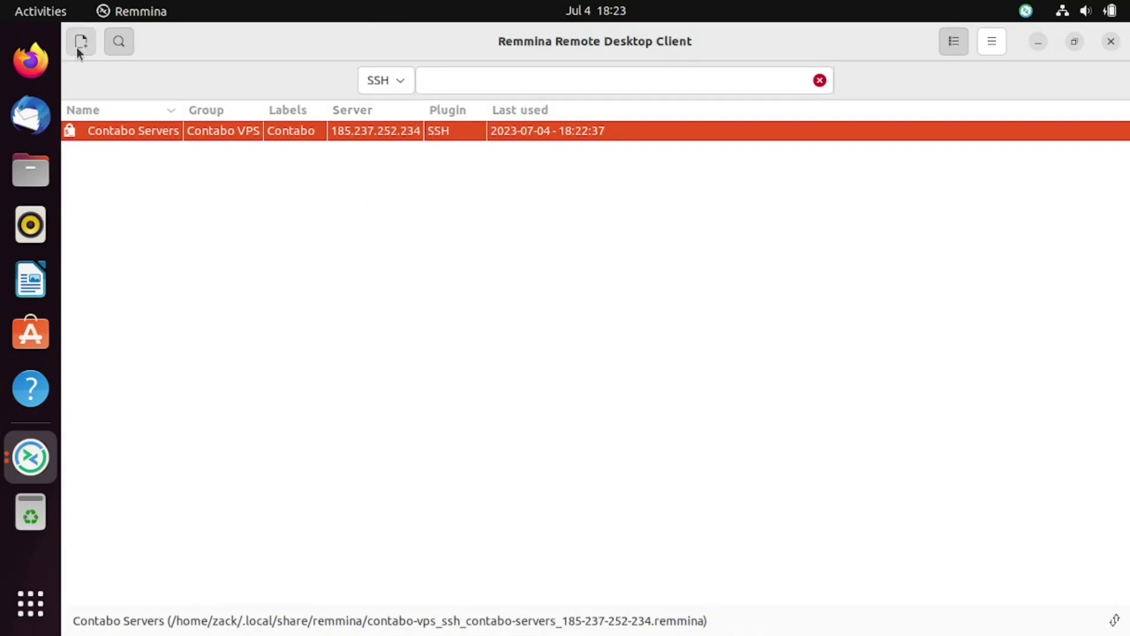
pyautogui.click(80, 43)
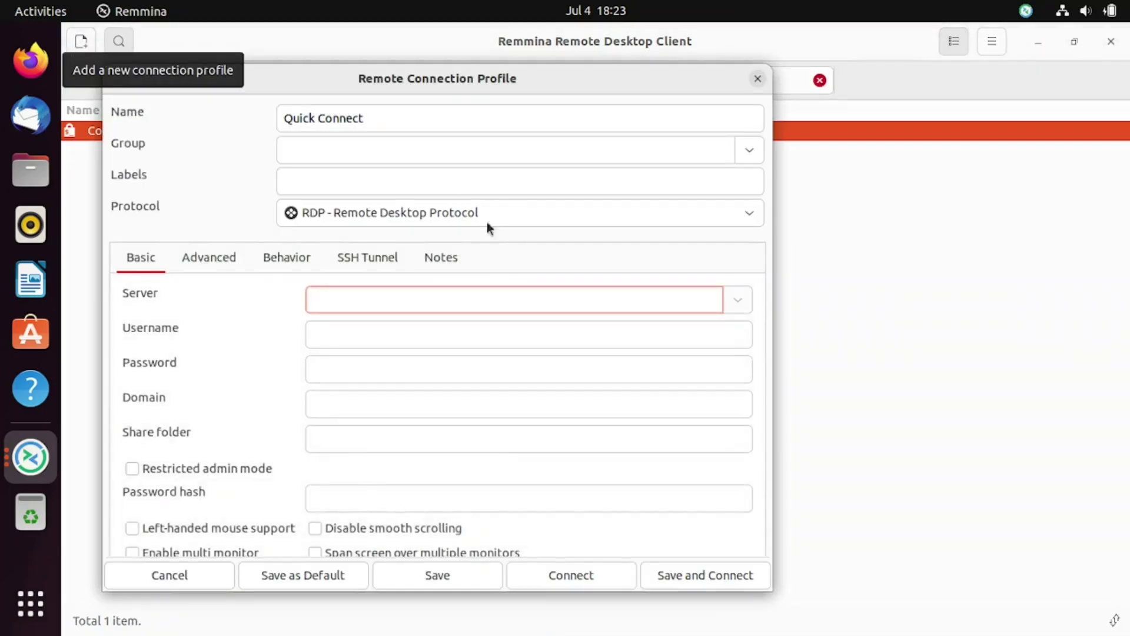
# Switch the new profile's protocol to SFTP to preview its settings.
pyautogui.click(750, 210)
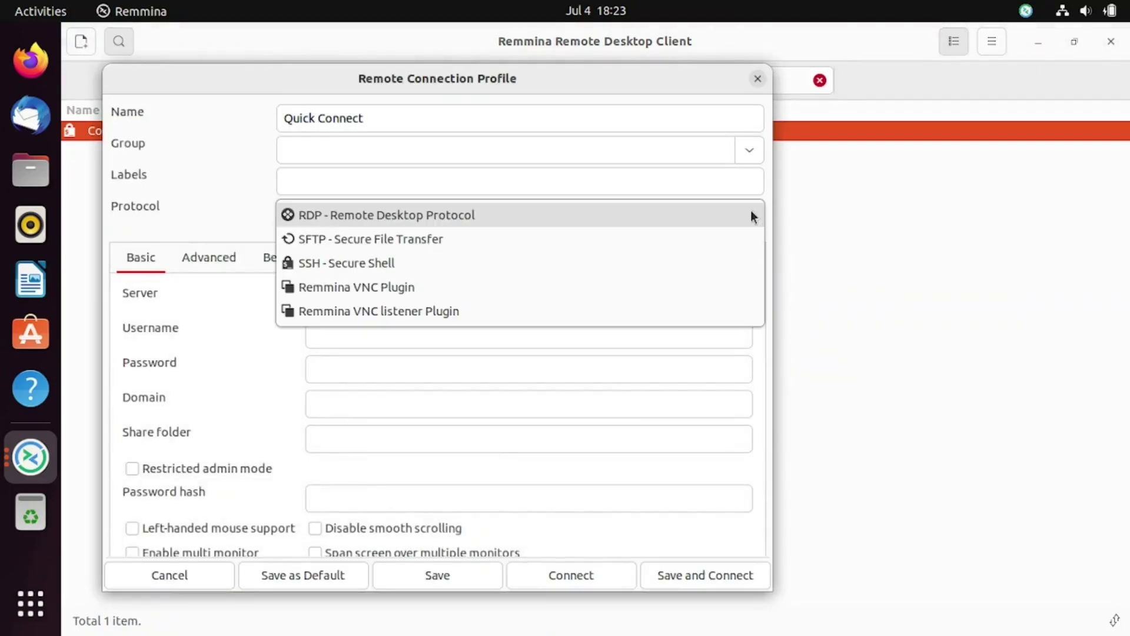
pyautogui.click(749, 217)
pyautogui.click(749, 213)
pyautogui.click(695, 240)
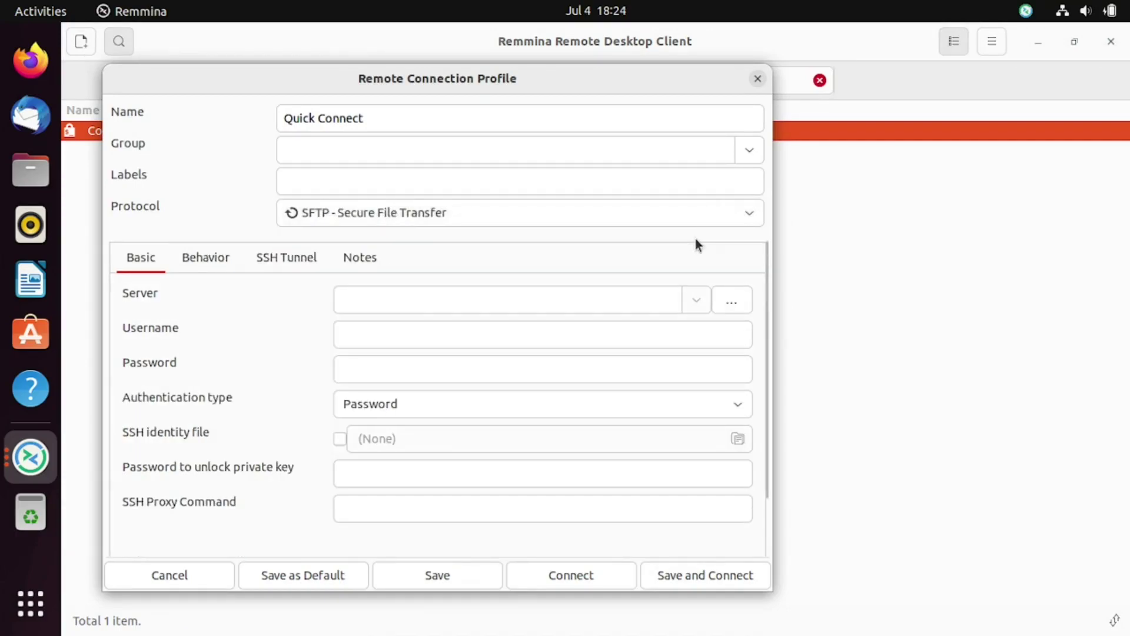
pyautogui.click(730, 215)
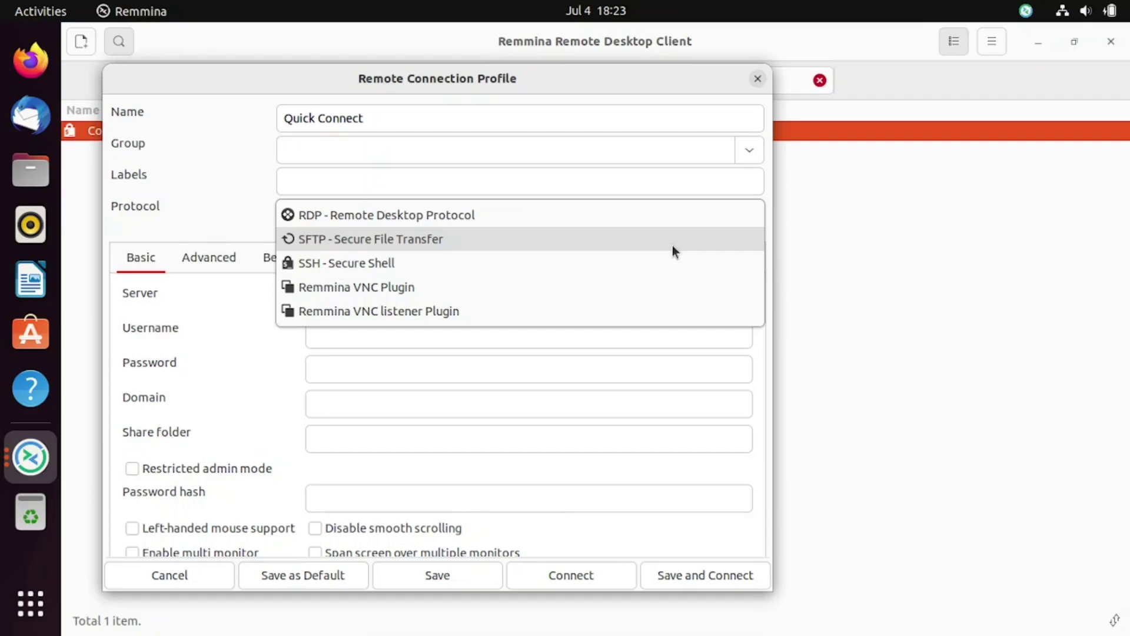
pyautogui.click(672, 245)
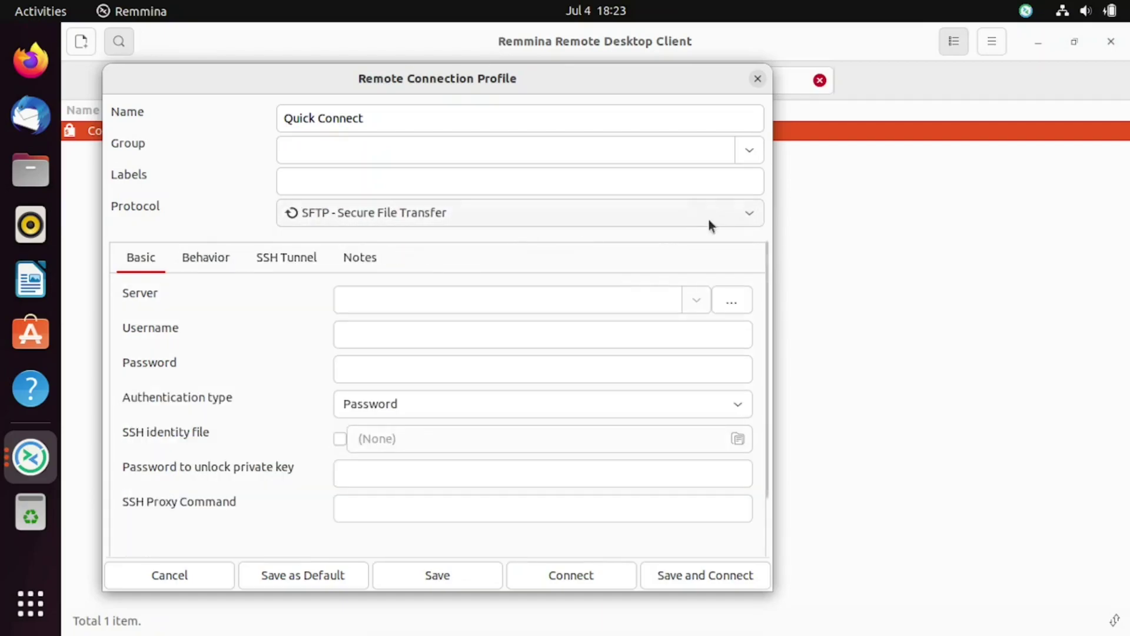
# Preview the Remmina VNC Plugin settings, then close the profile form unsaved.
pyautogui.click(747, 215)
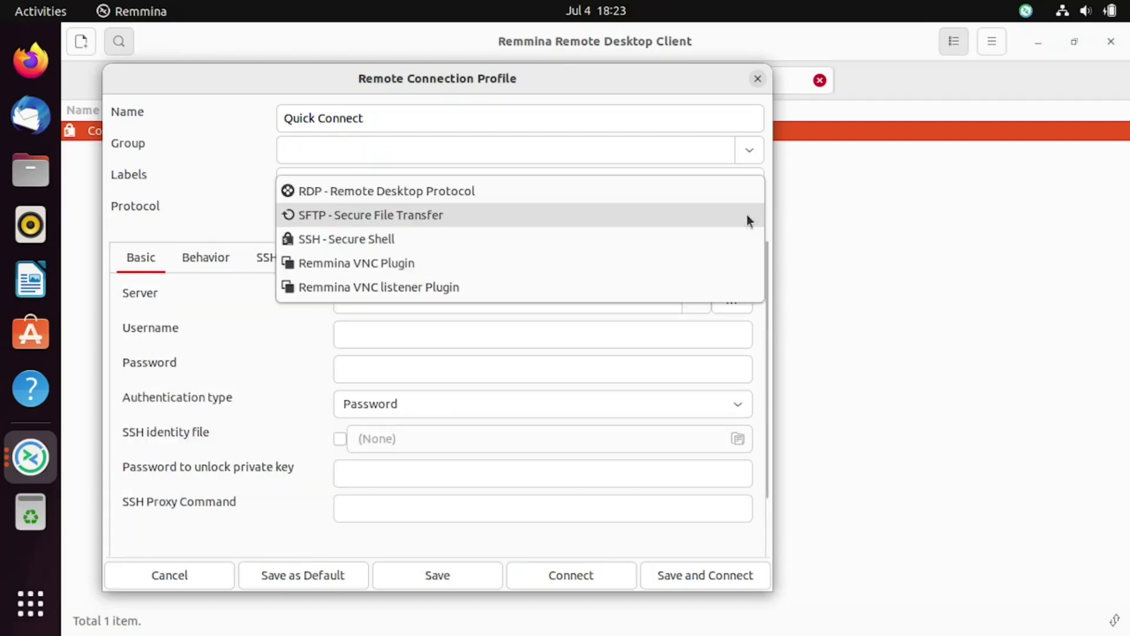
pyautogui.click(617, 273)
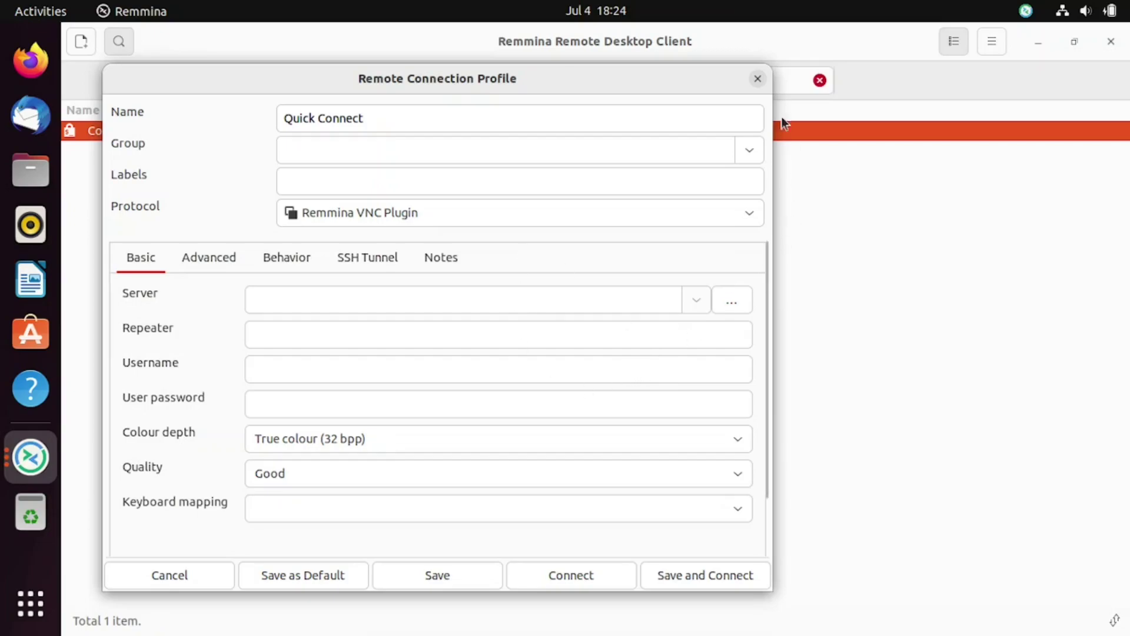
pyautogui.click(758, 78)
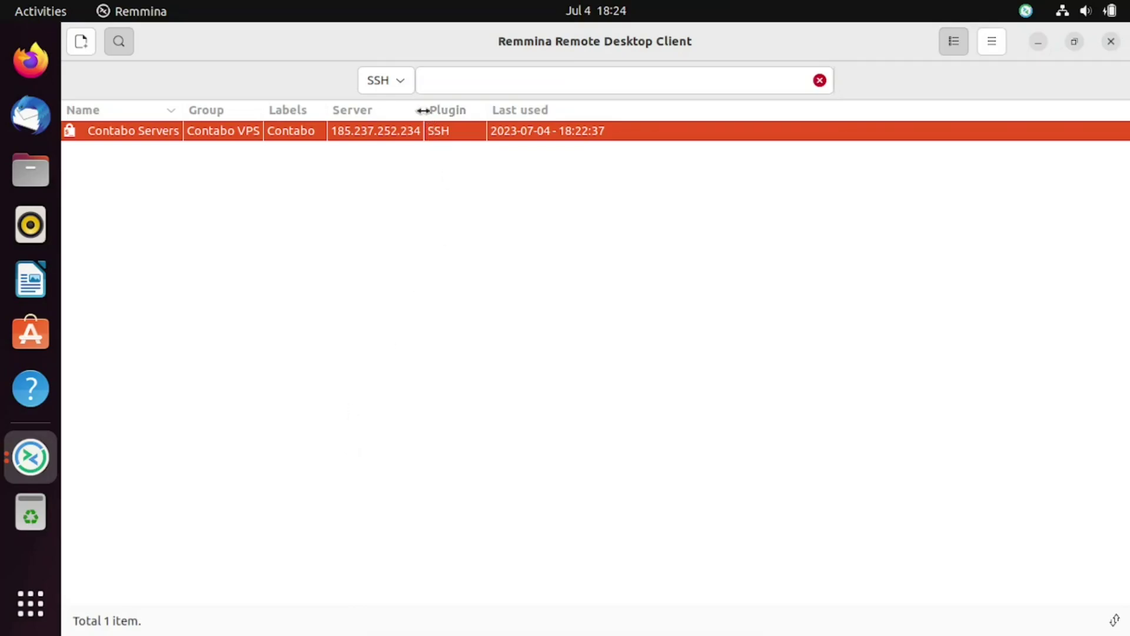
# Narrow the Server column and bring up the Contabo Servers profile's Connect/Edit/Delete menu.
pyautogui.moveTo(424, 111); pyautogui.dragTo(372, 114)
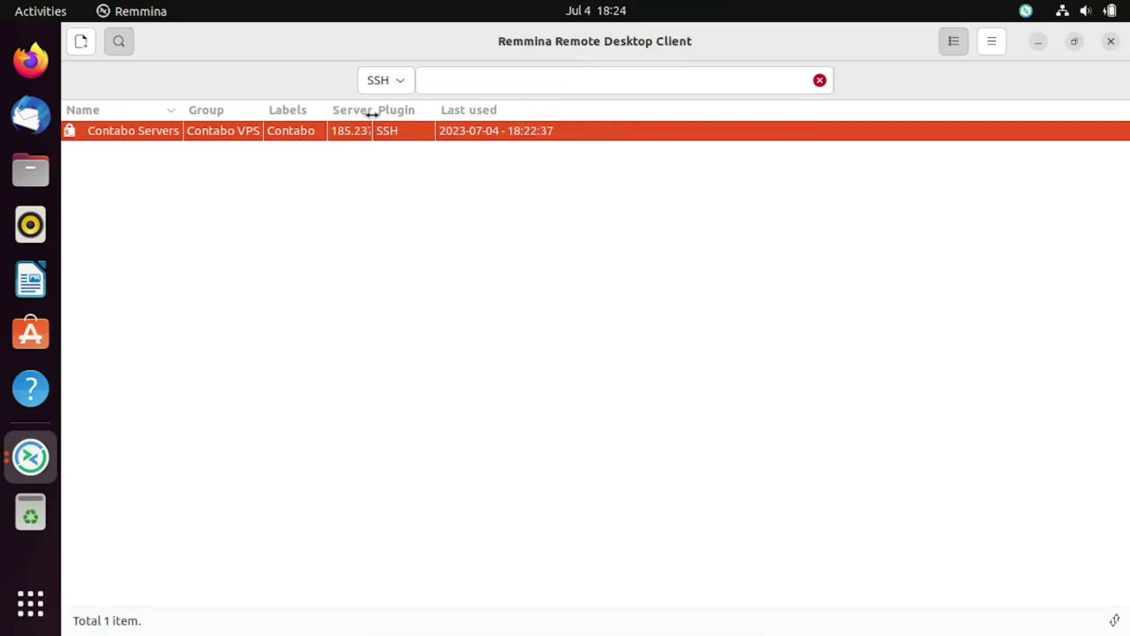
pyautogui.rightClick(268, 139)
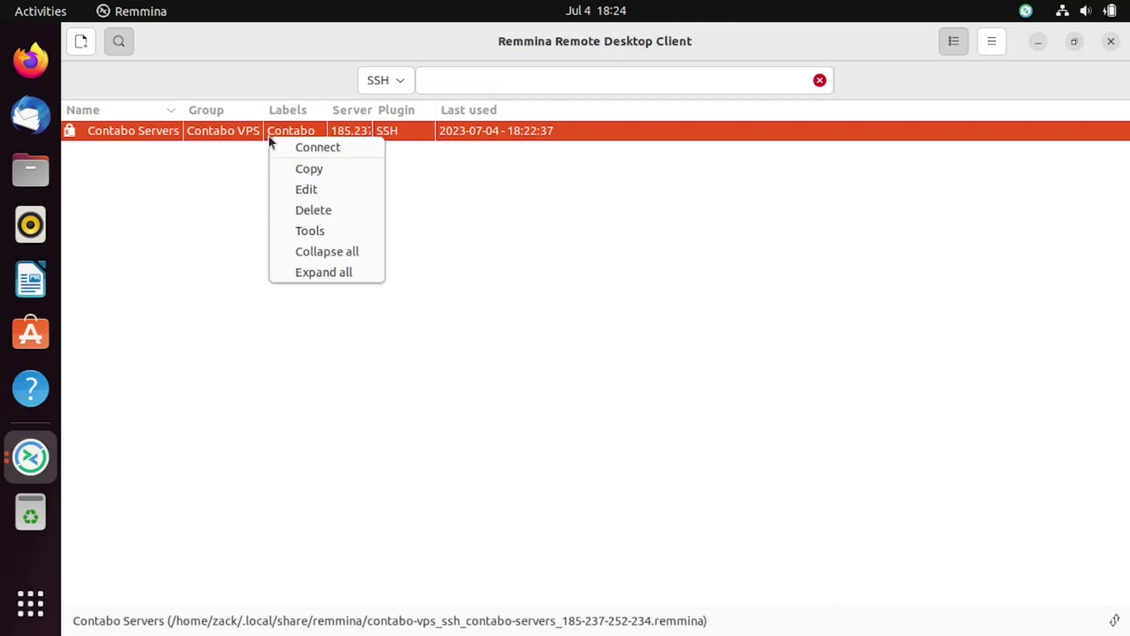